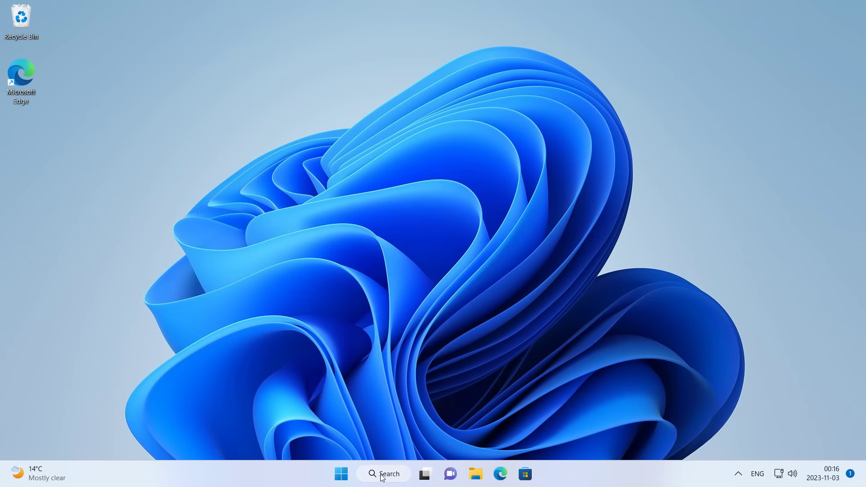
# Step: Open Windows Search from the taskbar to look up Notepad
pyautogui.click(382, 476)
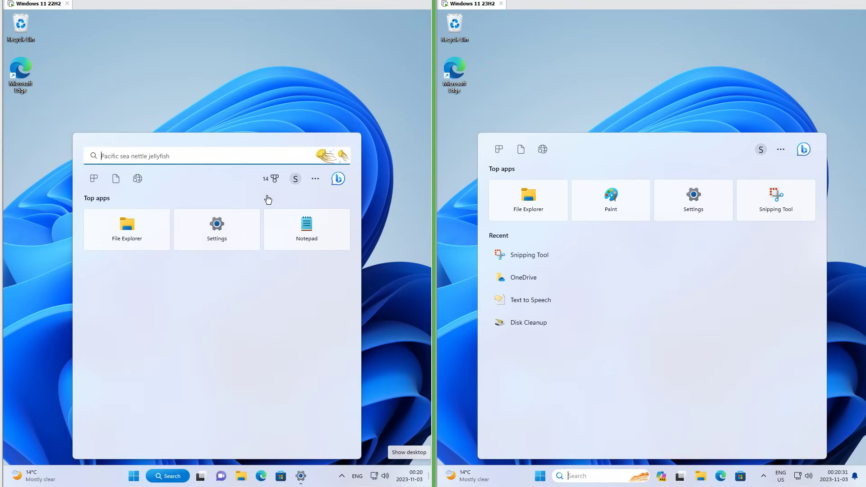
pyautogui.write('notepad')
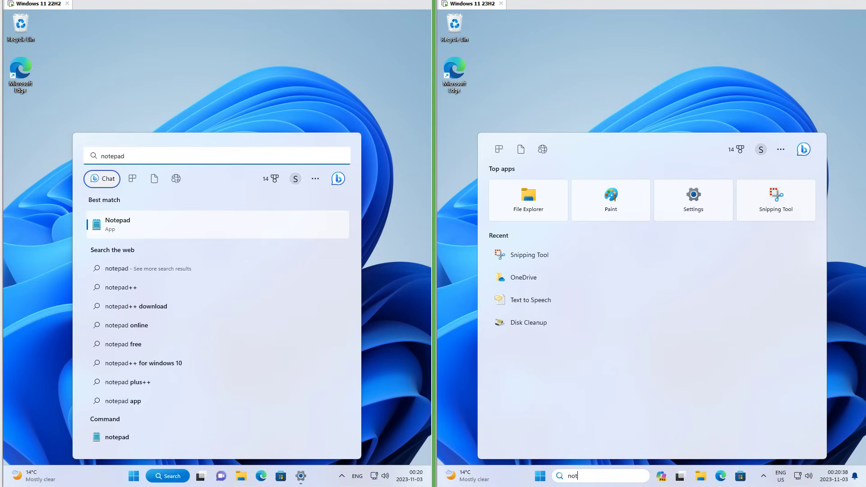
pyautogui.write('epad')
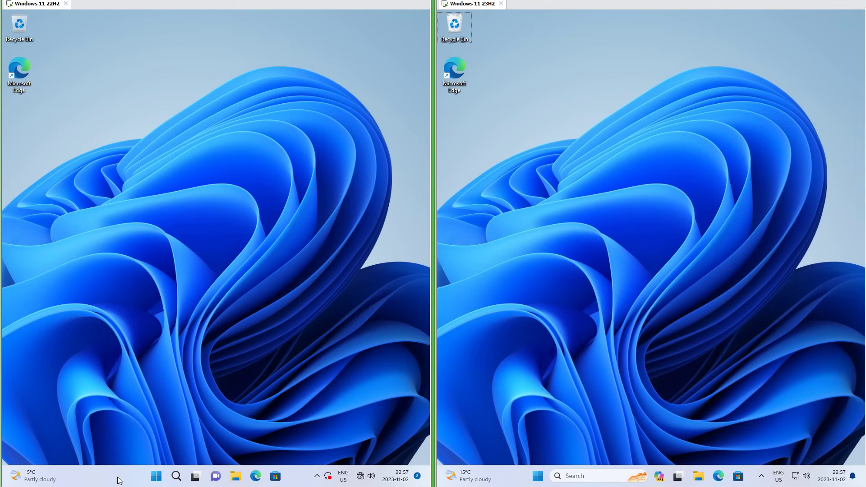
# Step: In Taskbar settings, show seconds in the clock and combine buttons only when full
pyautogui.rightClick(118, 479)
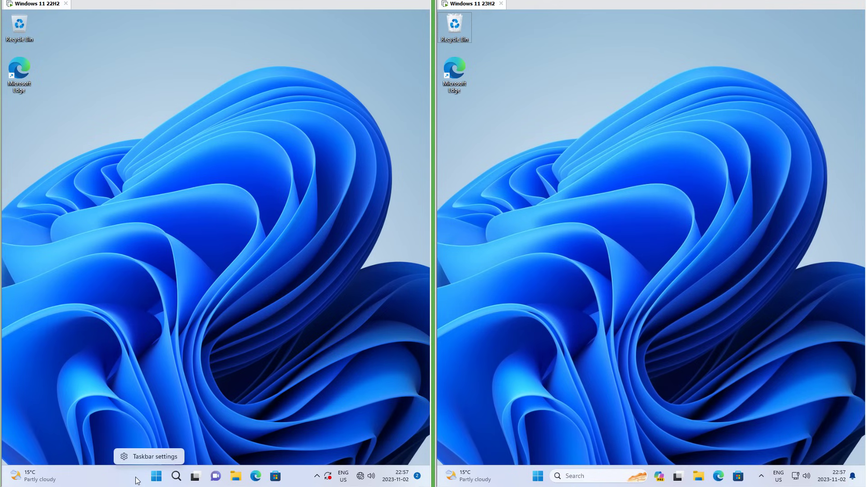
pyautogui.rightClick(513, 471)
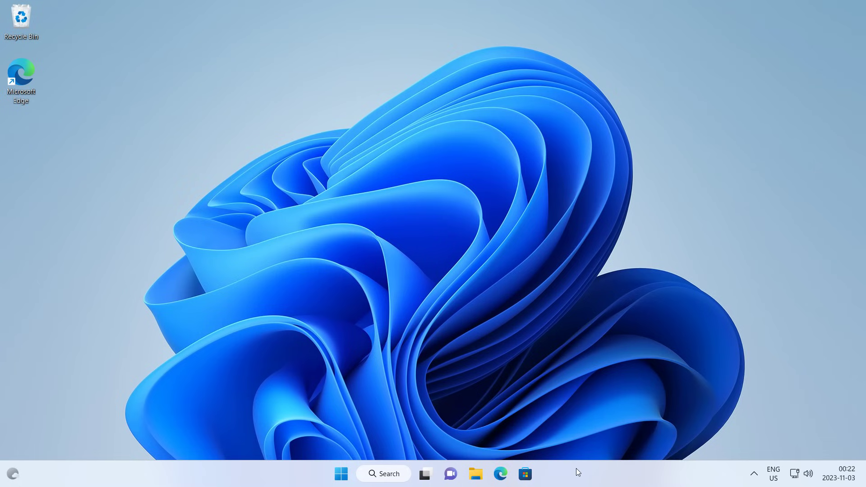
pyautogui.rightClick(578, 471)
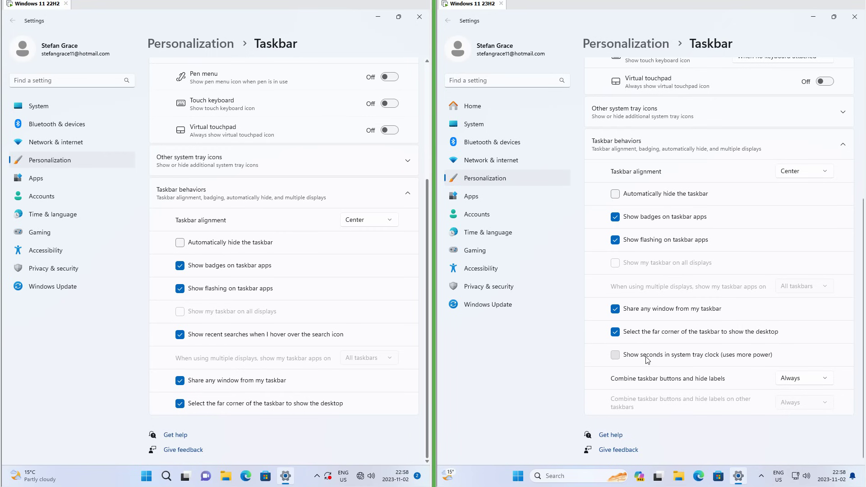
pyautogui.click(615, 355)
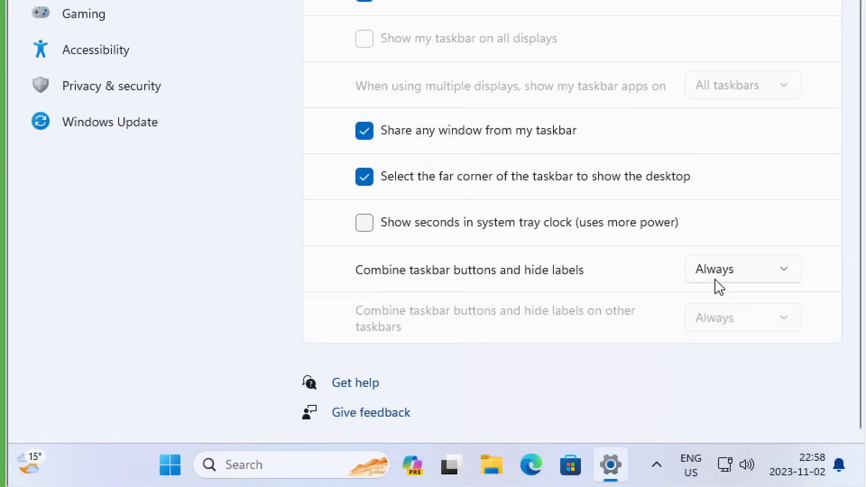
pyautogui.click(804, 378)
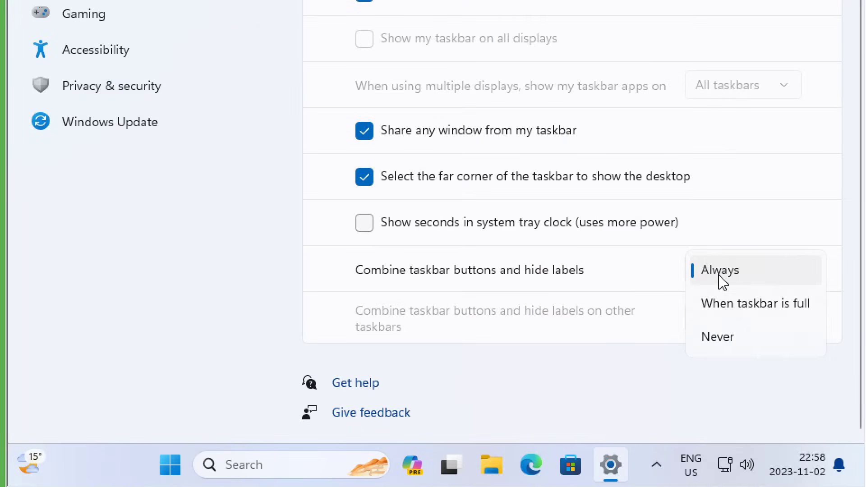
pyautogui.click(743, 308)
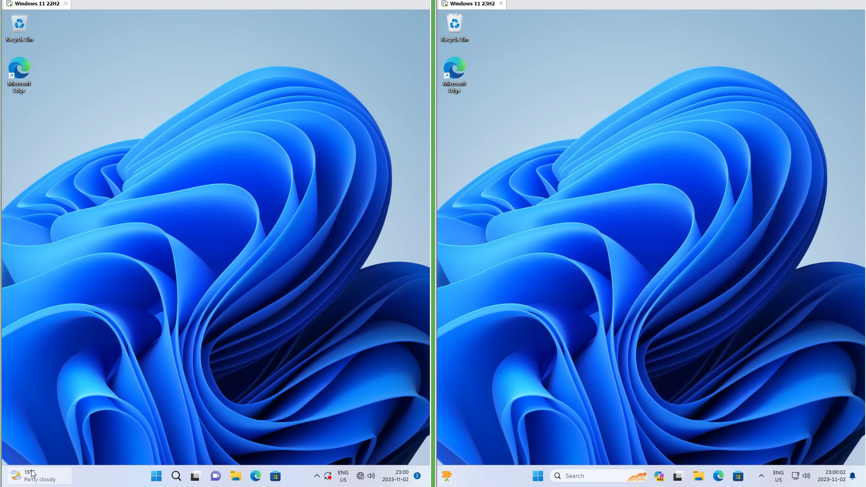
# Step: Open the Widgets board on both builds and switch the feed between Play and Discover
pyautogui.click(31, 474)
pyautogui.click(447, 476)
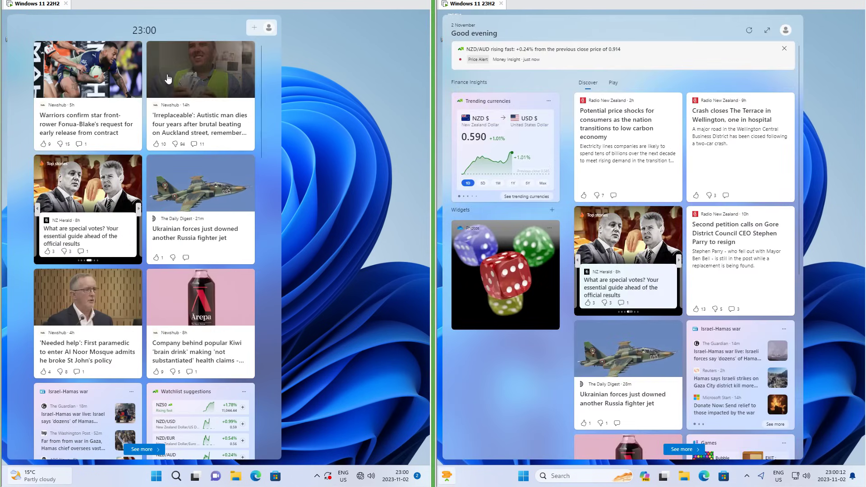
pyautogui.click(613, 82)
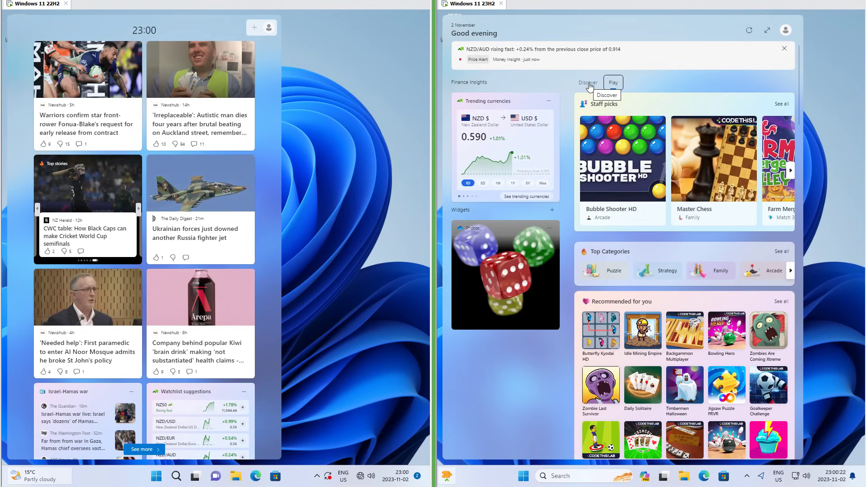
pyautogui.click(588, 83)
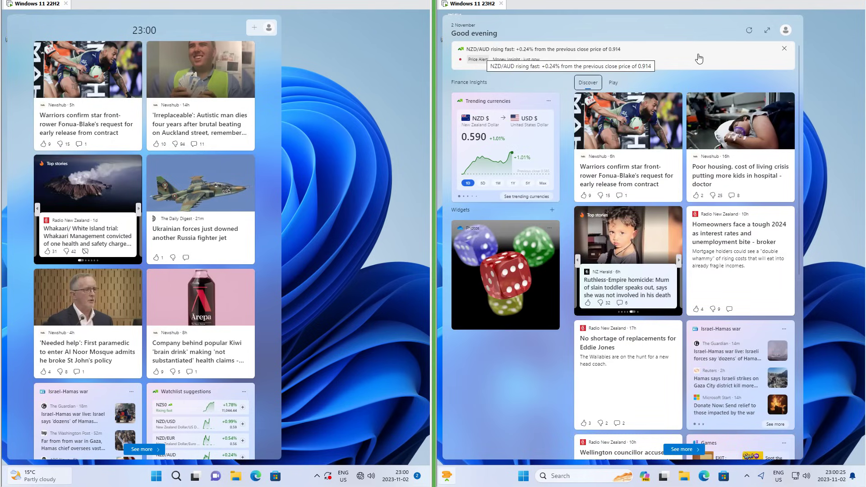
# Step: Dismiss the NZD/AUD price alert and expand the widgets board to full view
pyautogui.click(784, 48)
pyautogui.click(767, 30)
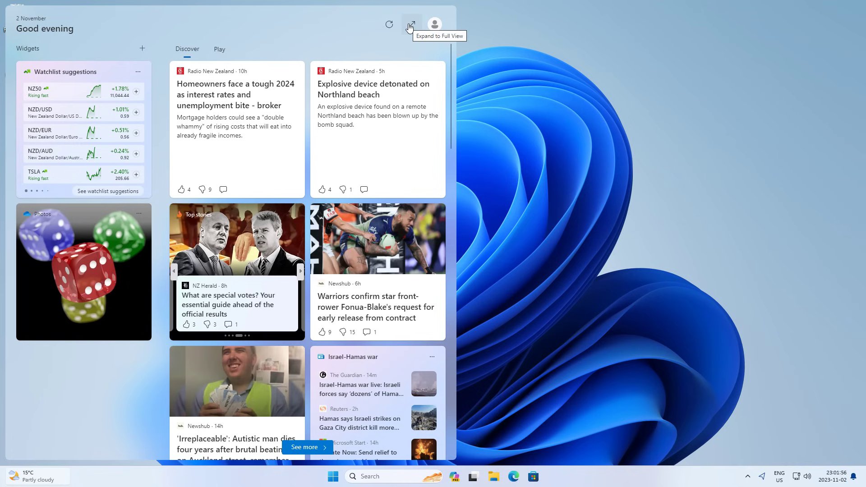
pyautogui.click(410, 26)
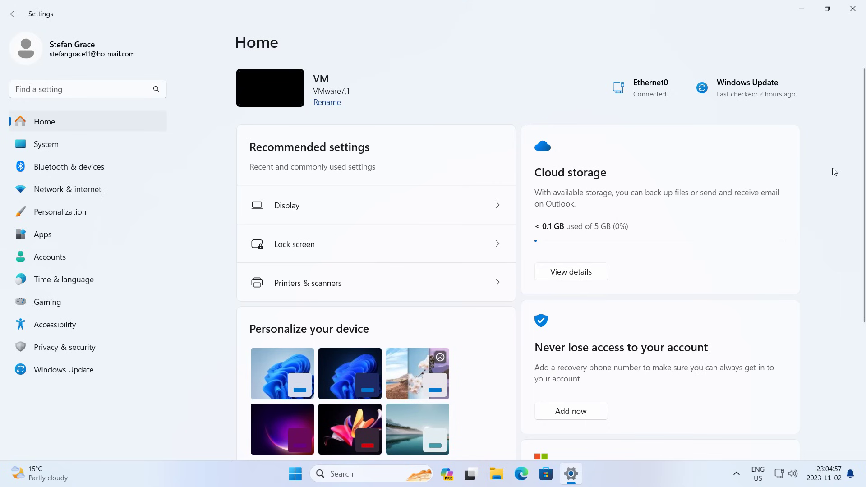
pyautogui.scroll(-5, 834, 172)
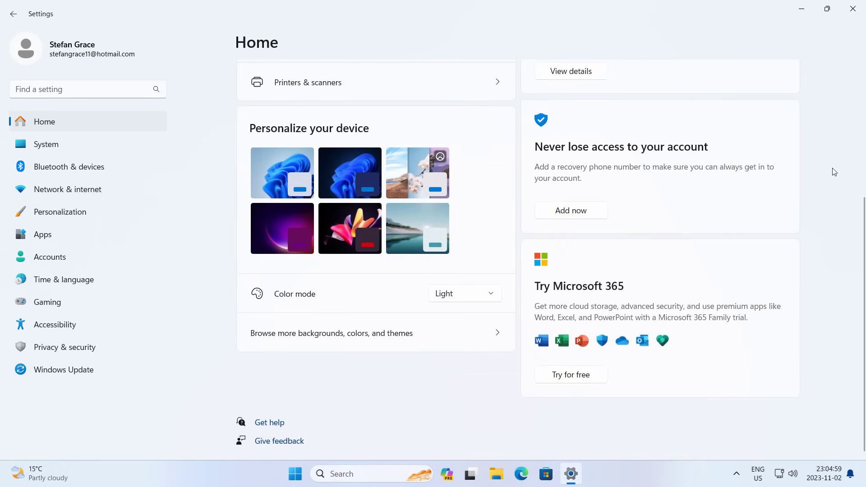
pyautogui.scroll(5, 834, 172)
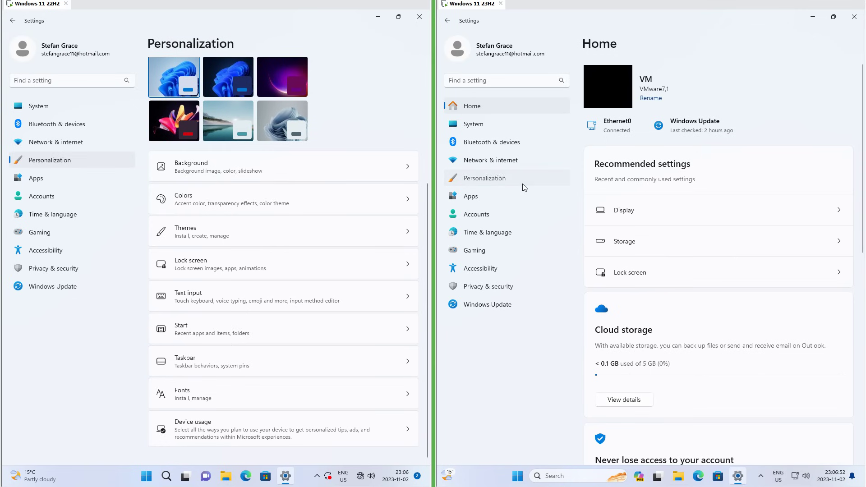
# Step: Go to Personalization and then its Dynamic Lighting page in 23H2 Settings
pyautogui.click(521, 184)
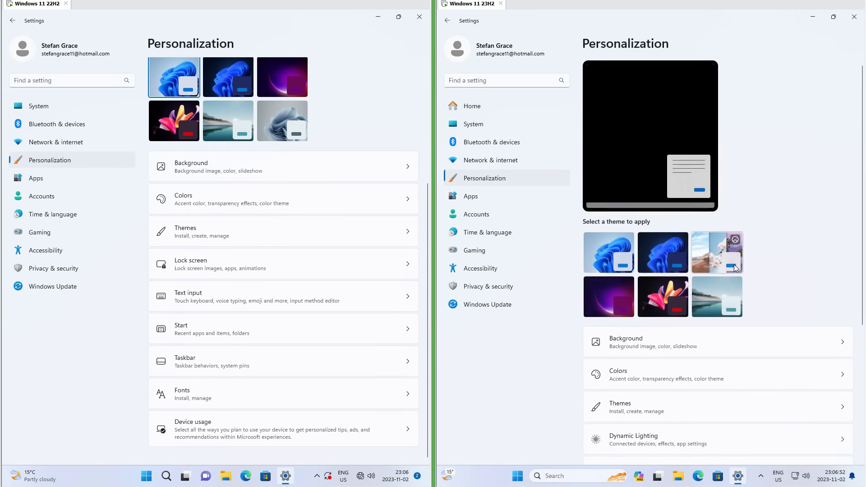
pyautogui.scroll(-5, 747, 241)
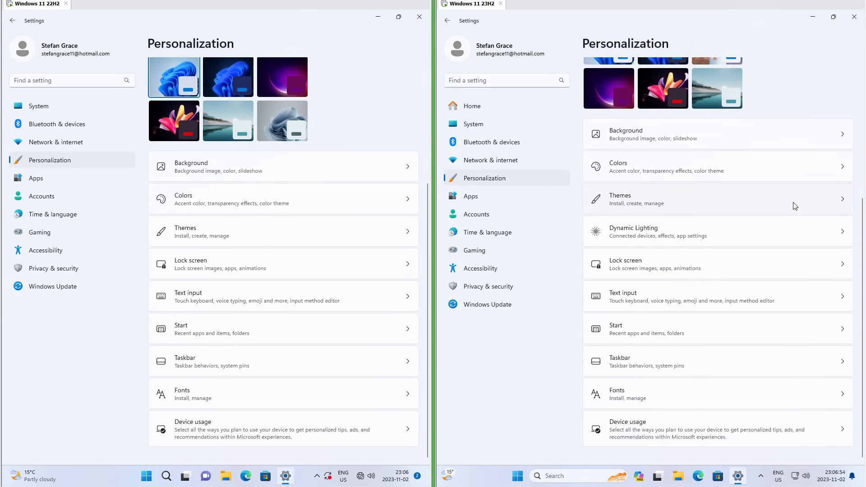
pyautogui.click(707, 233)
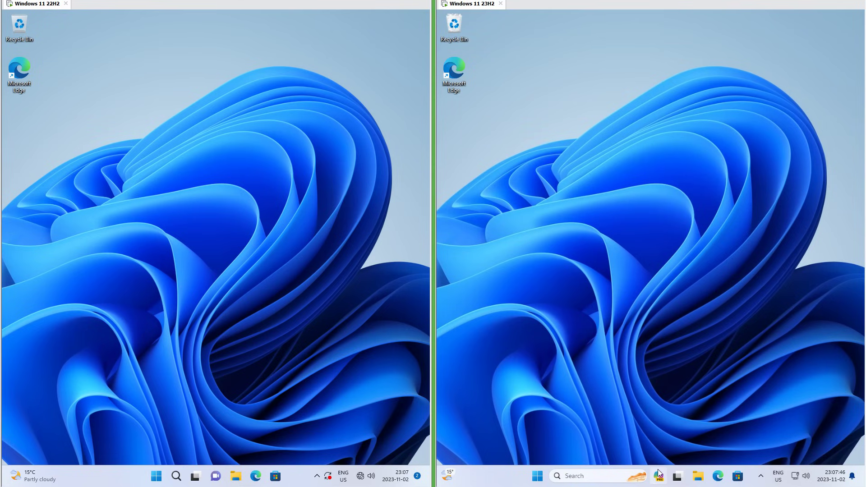
# Step: Open the Copilot preview panel from the 23H2 taskbar
pyautogui.click(658, 476)
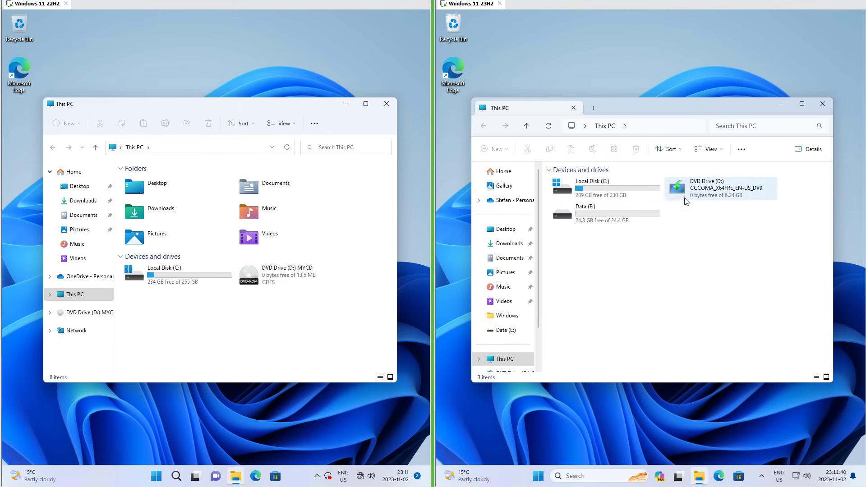
# Step: Open a new This PC tab in each window and show the 23H2 Details pane
pyautogui.click(594, 111)
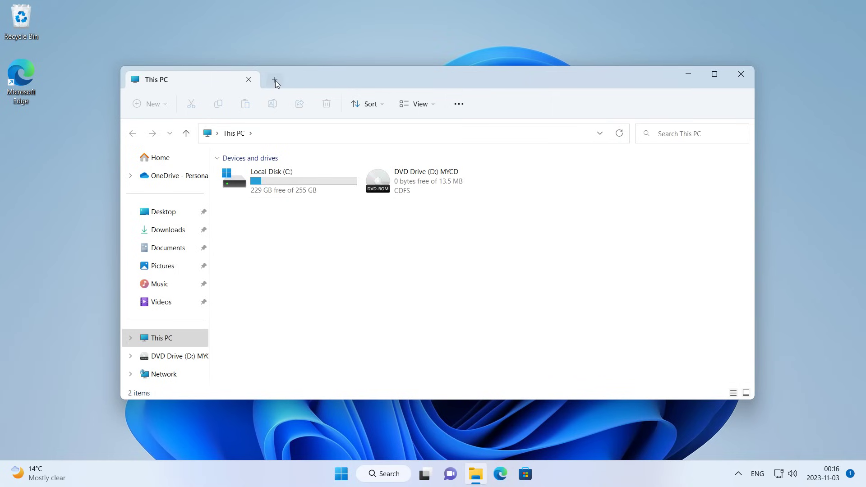
pyautogui.click(275, 81)
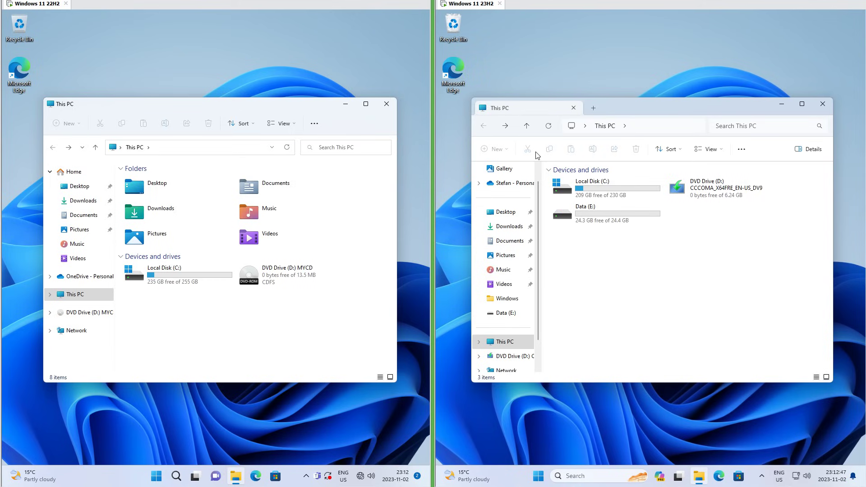
pyautogui.click(807, 150)
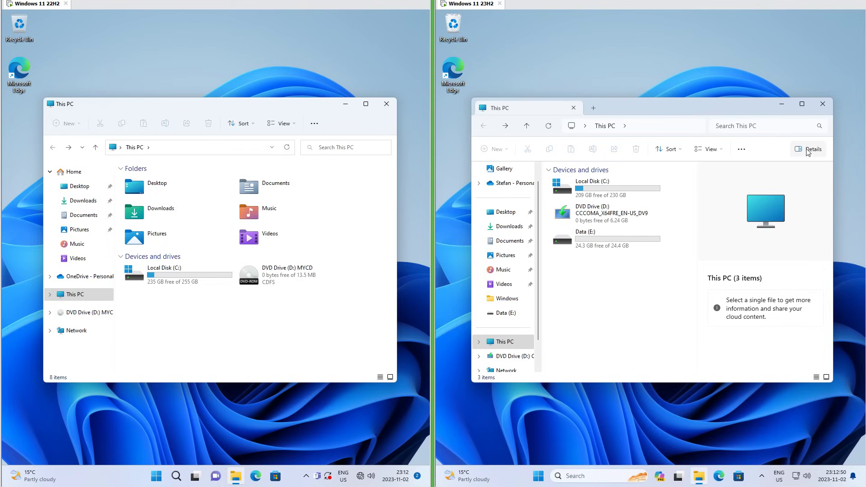
# Step: Enable the 22H2 Details pane, browse Gallery, and open Speech.rar on Data (E:)
pyautogui.click(287, 123)
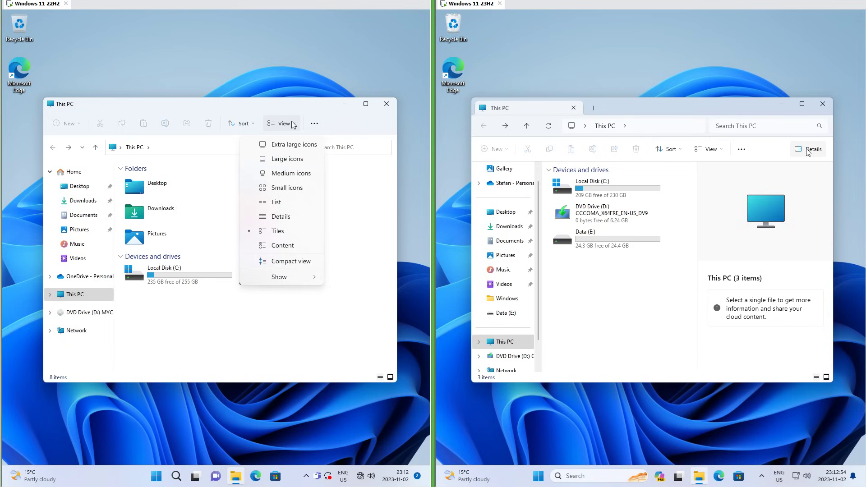
pyautogui.moveTo(280, 277)
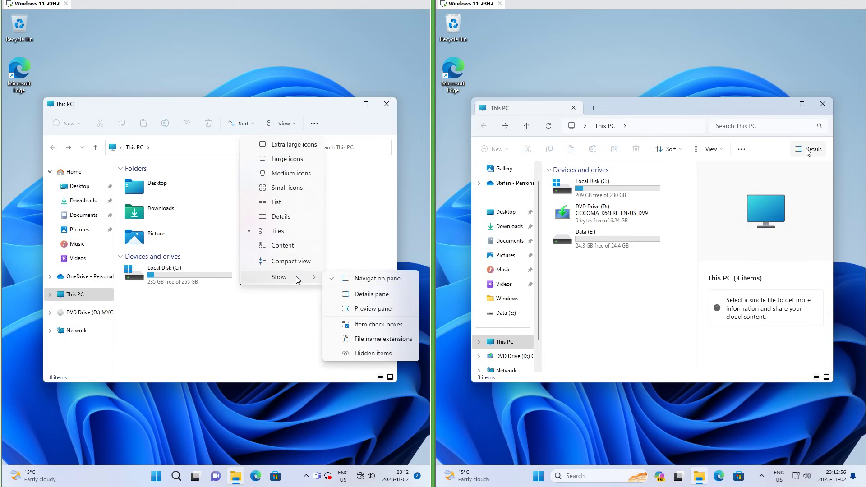
pyautogui.click(366, 294)
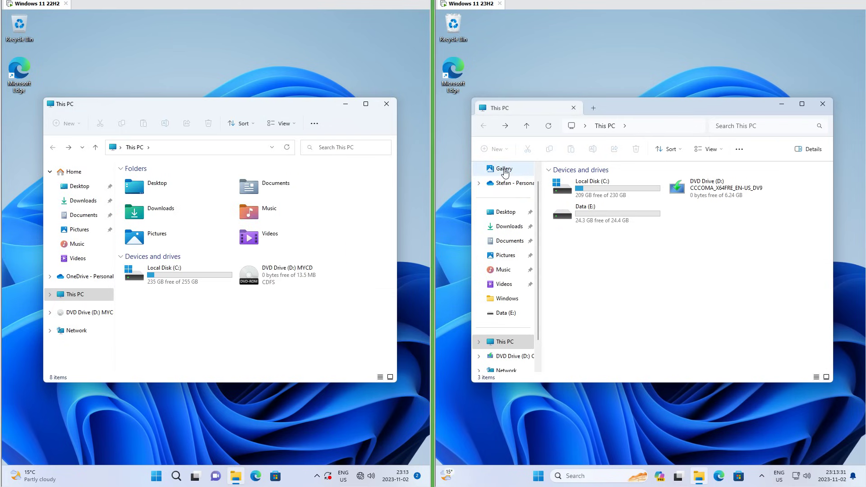
pyautogui.click(504, 168)
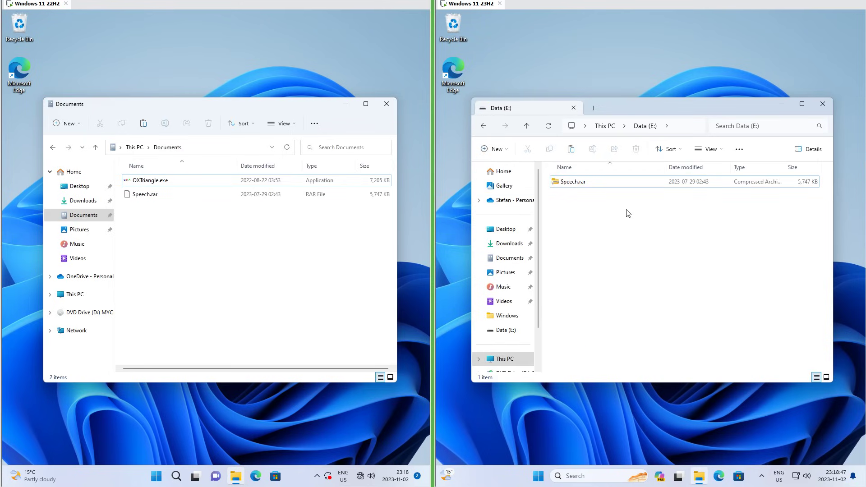
pyautogui.doubleClick(573, 182)
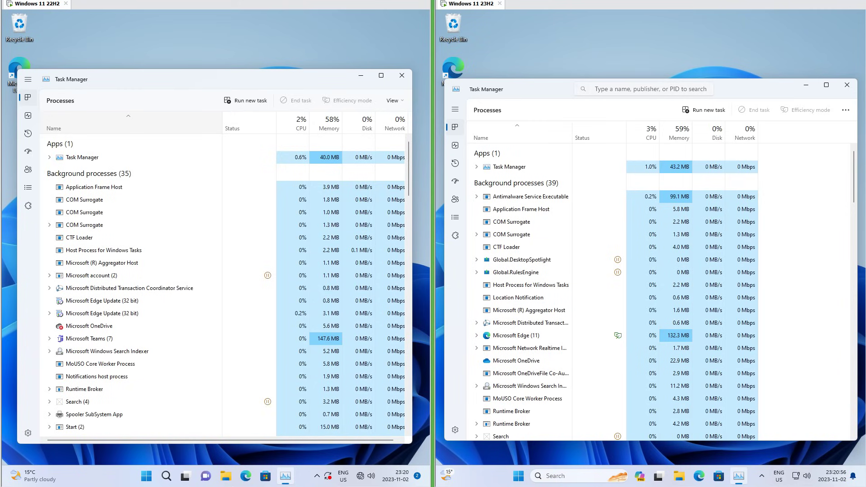
# Step: Search the 23H2 Task Manager process list for 'explorer'
pyautogui.click(642, 89)
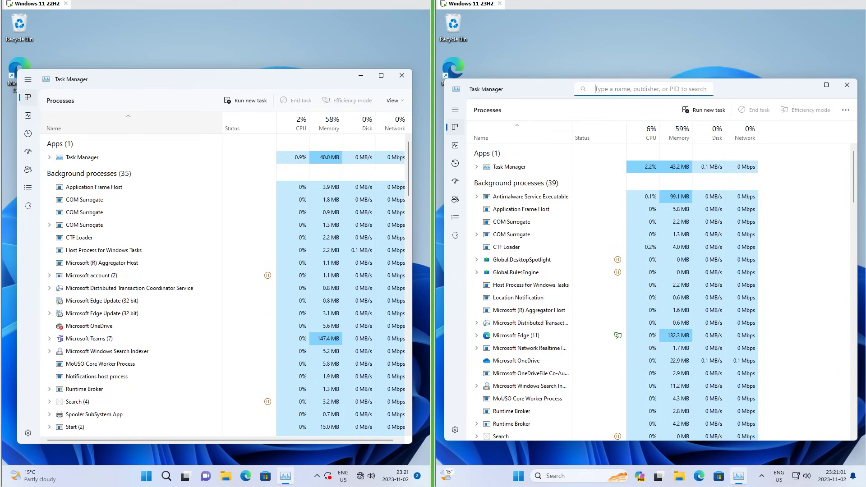
pyautogui.write('explorer')
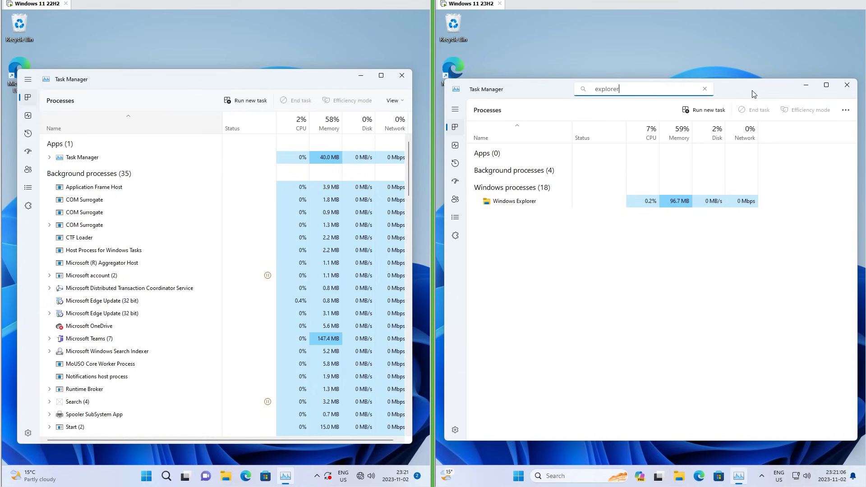
pyautogui.hotkey('ctrl', 'a')
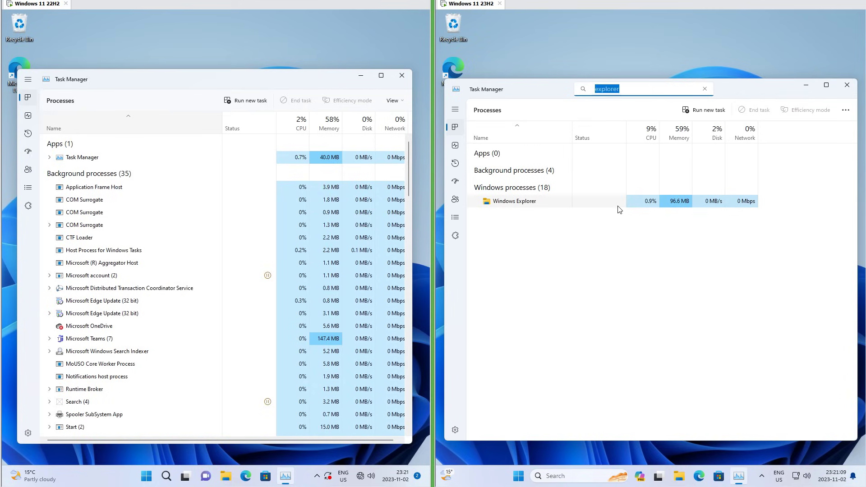
pyautogui.write('d')
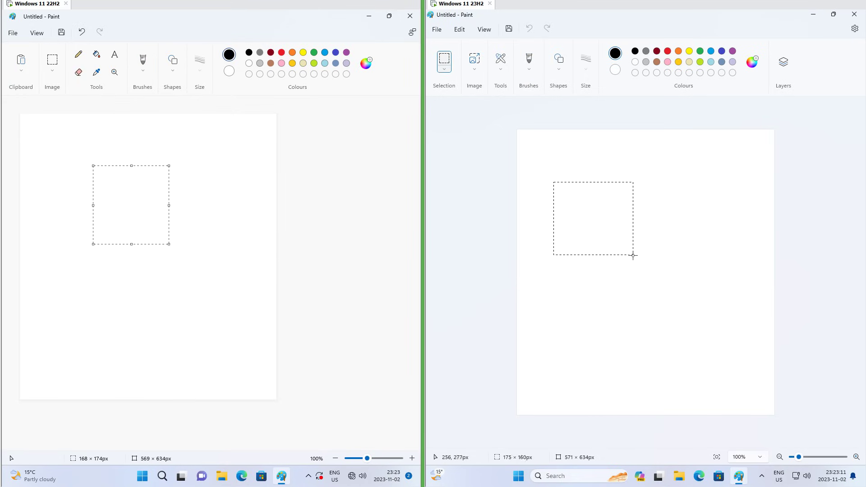
# Step: Select a canvas area, view Edit commands, and add a new layer above the white layer
pyautogui.moveTo(633, 255); pyautogui.dragTo(648, 276)
pyautogui.click(459, 29)
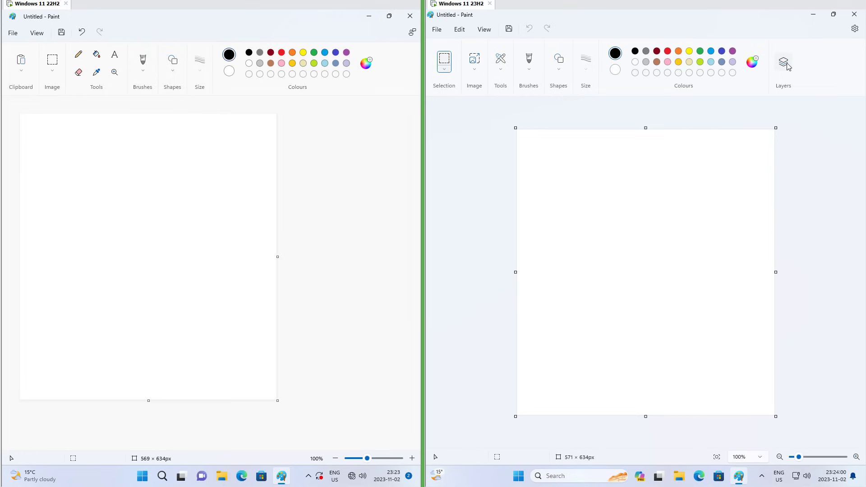
pyautogui.click(785, 62)
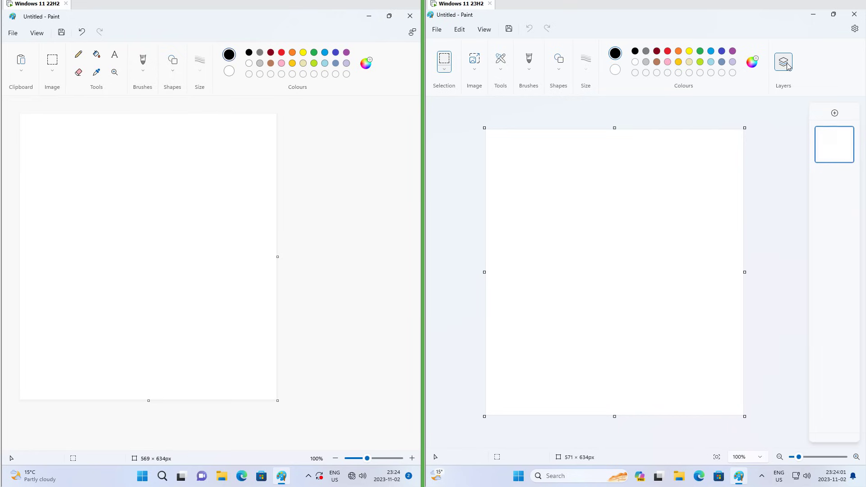
pyautogui.click(835, 114)
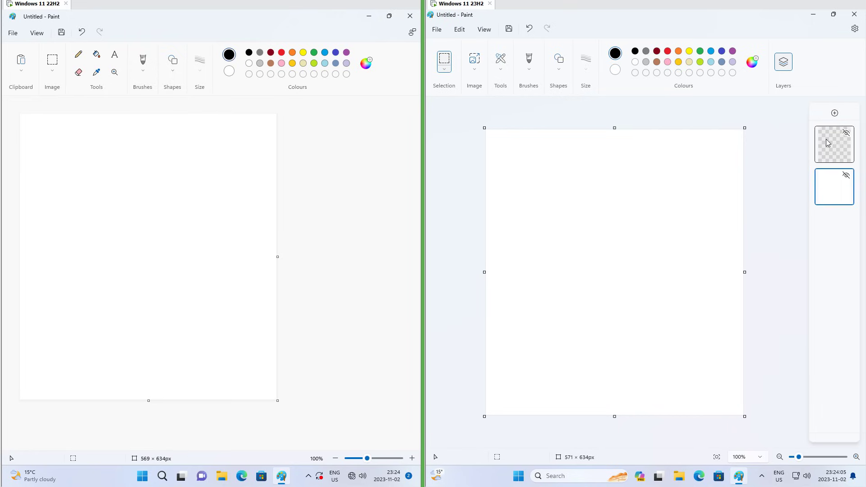
pyautogui.click(834, 187)
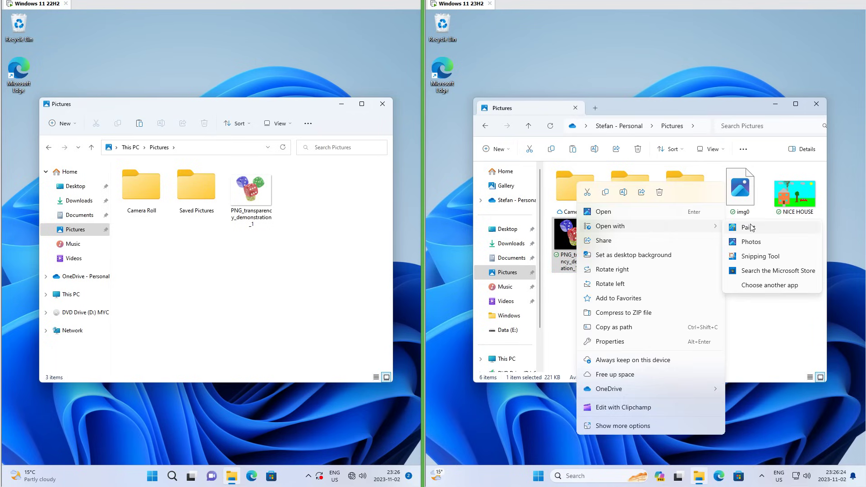
# Step: Open PNG_transparency_demonstration_1 in Paint via Open with
pyautogui.click(751, 229)
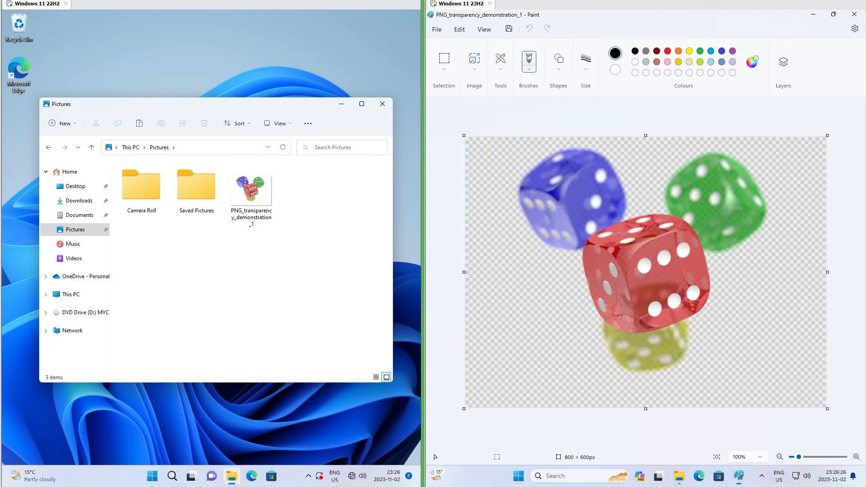
pyautogui.rightClick(251, 188)
pyautogui.moveTo(296, 243)
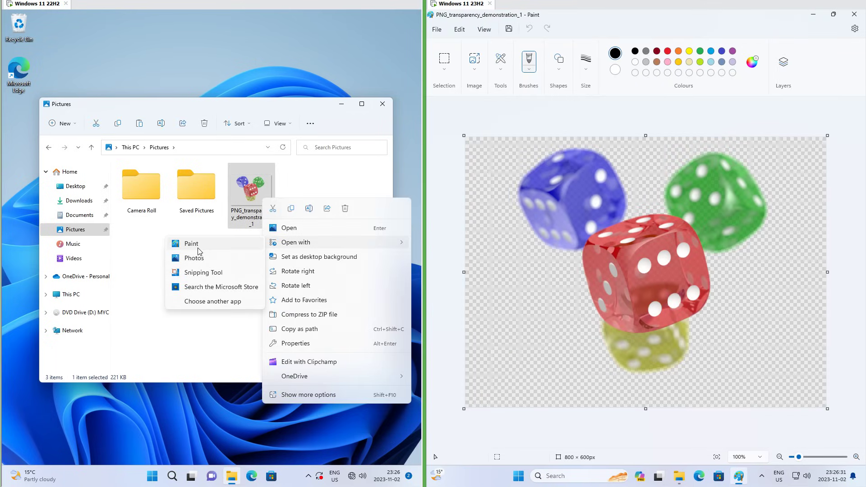
pyautogui.click(197, 244)
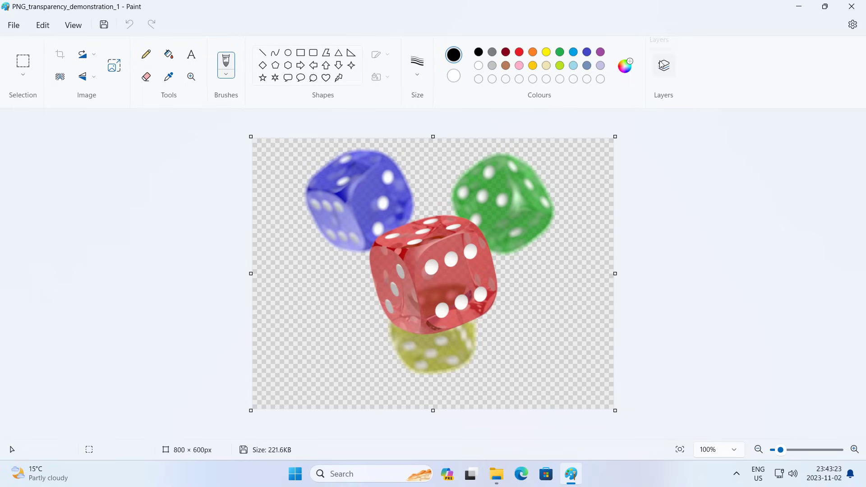
# Step: Add a blank layer and move the dice layer above it
pyautogui.click(663, 65)
pyautogui.click(827, 128)
pyautogui.moveTo(825, 220); pyautogui.dragTo(821, 152)
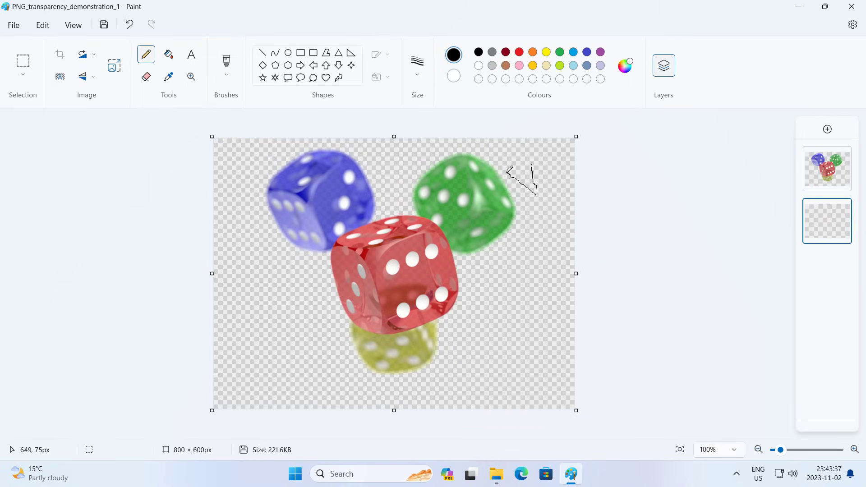
# Step: Draw thin pencil lines and thick standard-brush loops around the dice
pyautogui.moveTo(518, 318); pyautogui.dragTo(294, 223)
pyautogui.click(226, 75)
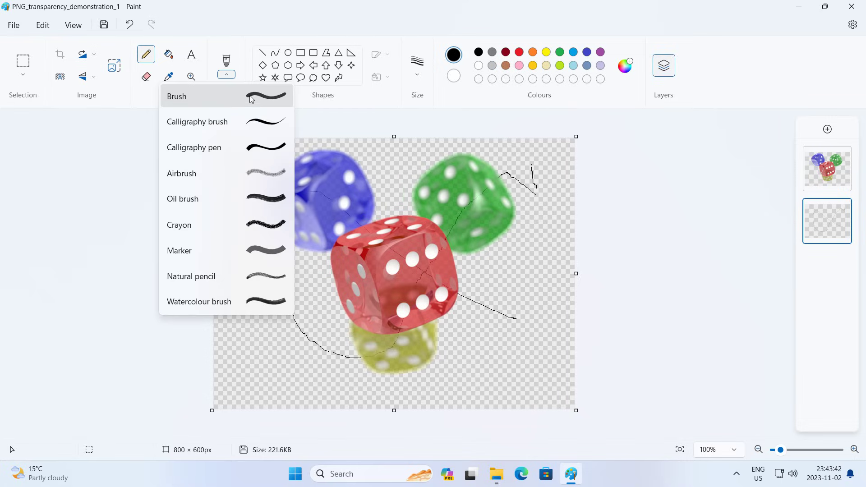
pyautogui.click(256, 98)
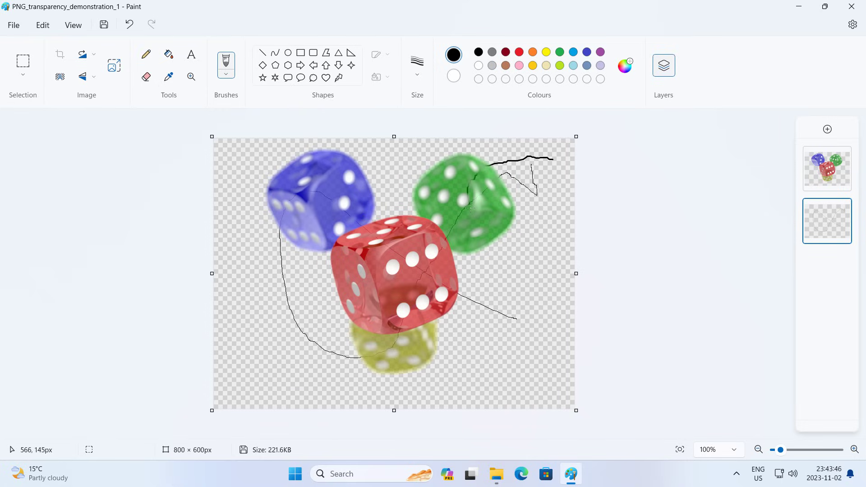
pyautogui.moveTo(447, 391); pyautogui.dragTo(279, 291)
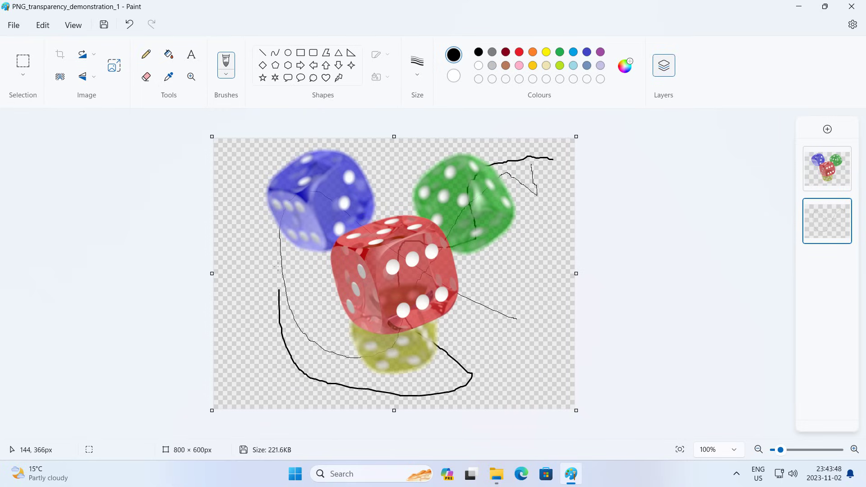
pyautogui.moveTo(285, 238)
pyautogui.mouseDown()
pyautogui.moveTo(325, 196)
pyautogui.moveTo(257, 270)
pyautogui.moveTo(487, 264)
pyautogui.mouseUp()
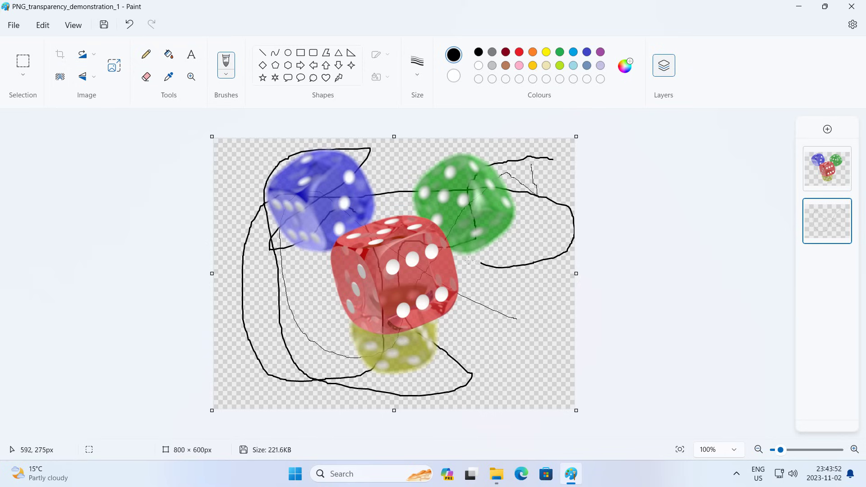
pyautogui.moveTo(301, 380); pyautogui.dragTo(357, 268)
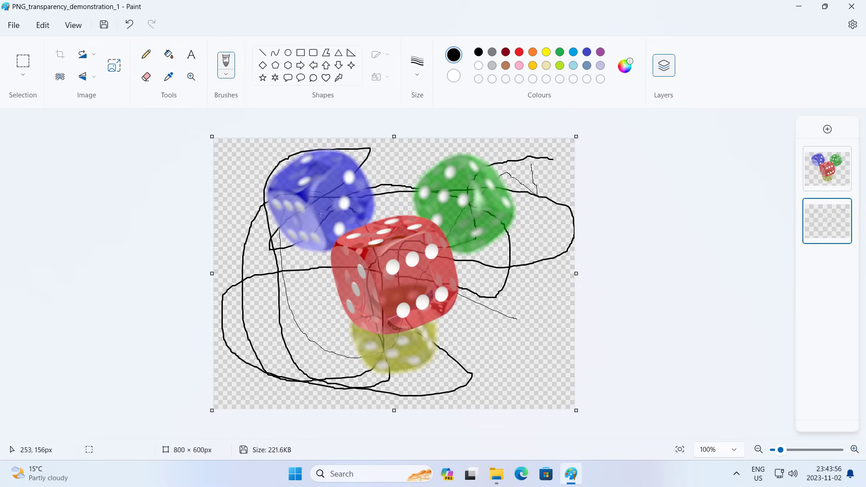
pyautogui.moveTo(417, 368); pyautogui.dragTo(550, 294)
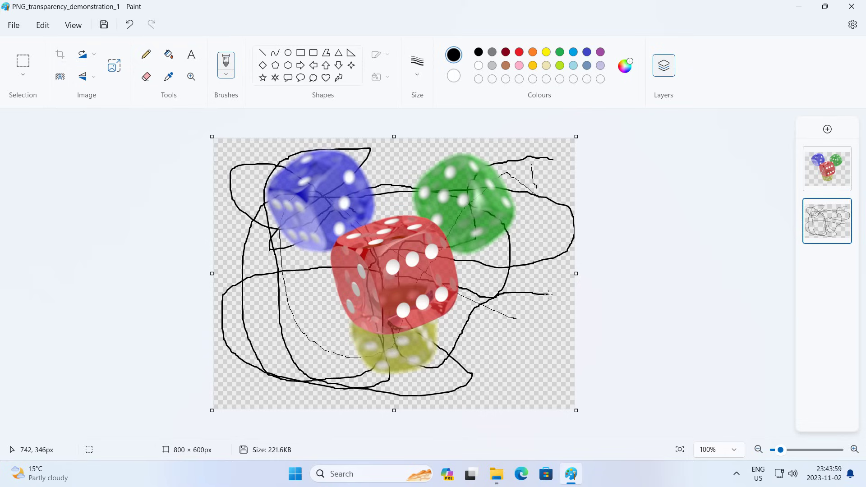
# Step: Draw a solid-filled white rectangle over the left half of the image
pyautogui.click(301, 54)
pyautogui.click(378, 77)
pyautogui.click(387, 132)
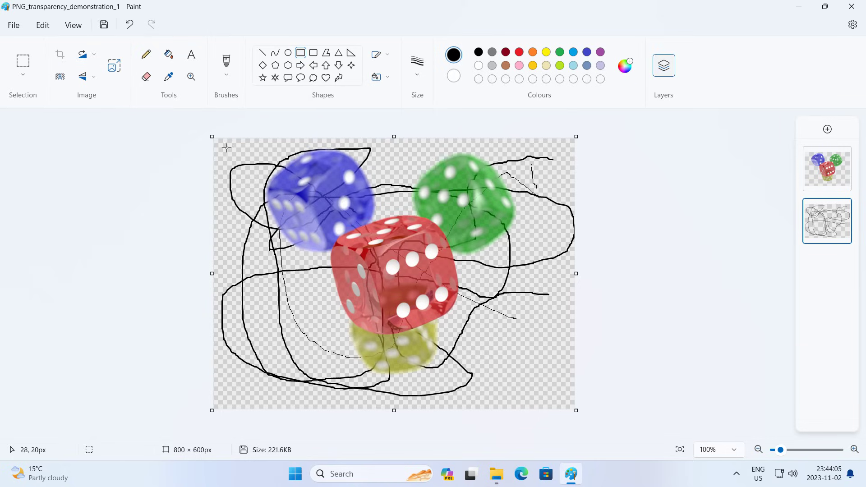
pyautogui.moveTo(226, 147)
pyautogui.mouseDown()
pyautogui.moveTo(365, 412)
pyautogui.moveTo(394, 393)
pyautogui.mouseUp()
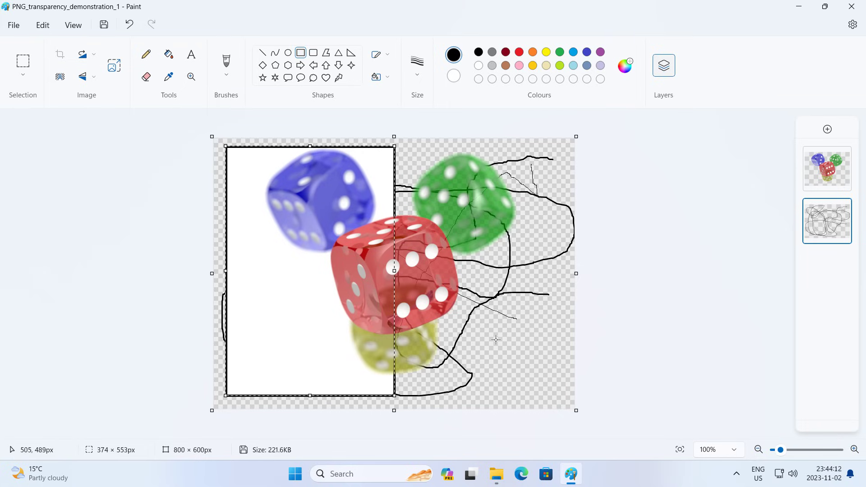
# Step: Save the drawing as a flattened PNG, 'Windows 11 23H2 Paint transparency', and open it
pyautogui.click(14, 25)
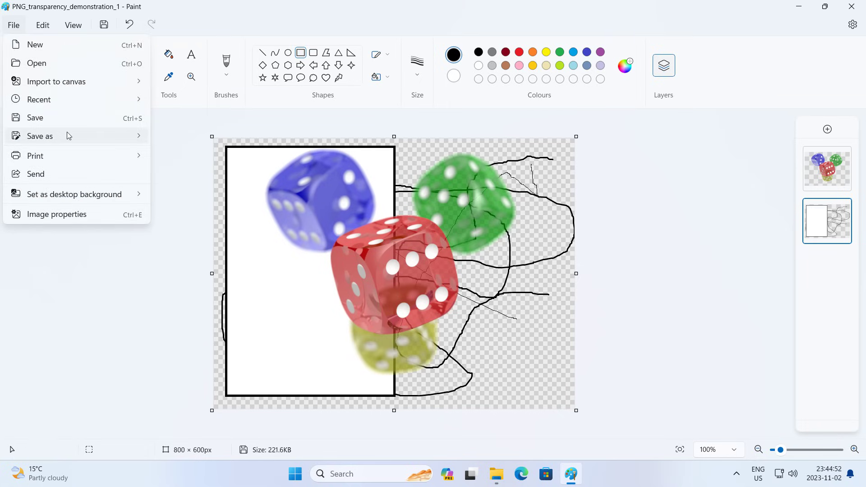
pyautogui.click(184, 140)
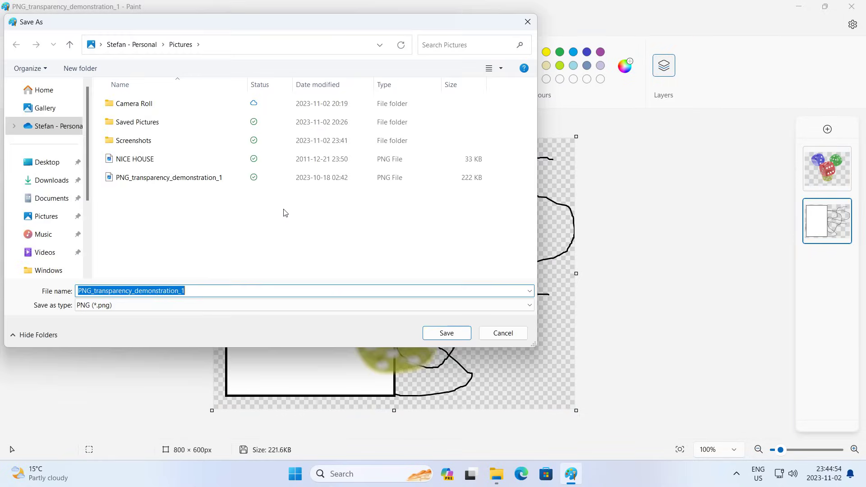
pyautogui.click(446, 333)
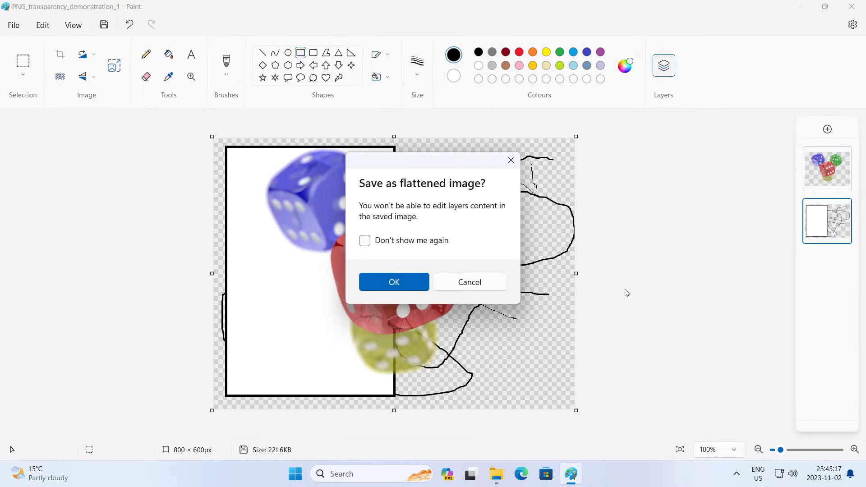
pyautogui.click(400, 282)
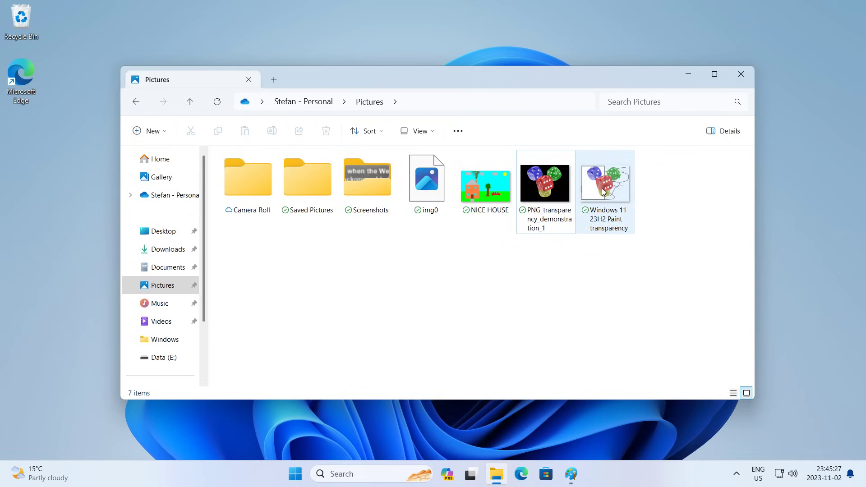
pyautogui.doubleClick(603, 191)
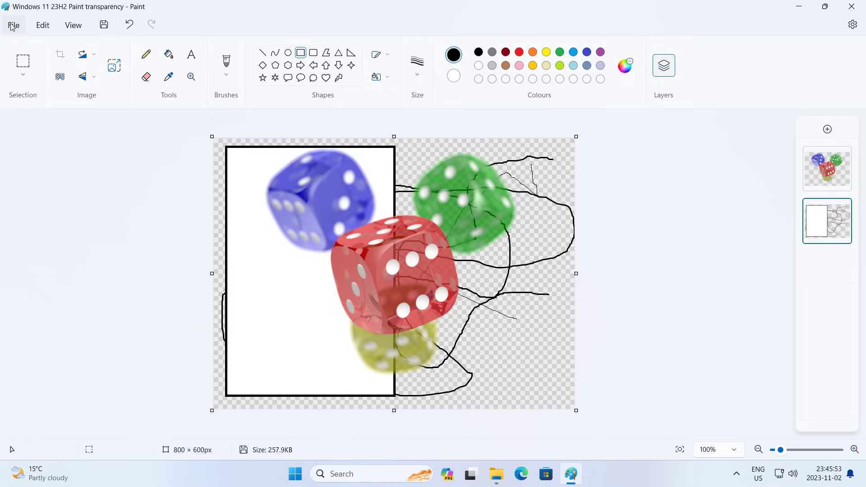
# Step: Save a flattened BMP copy of the drawing and open it in Photos
pyautogui.click(13, 25)
pyautogui.click(40, 136)
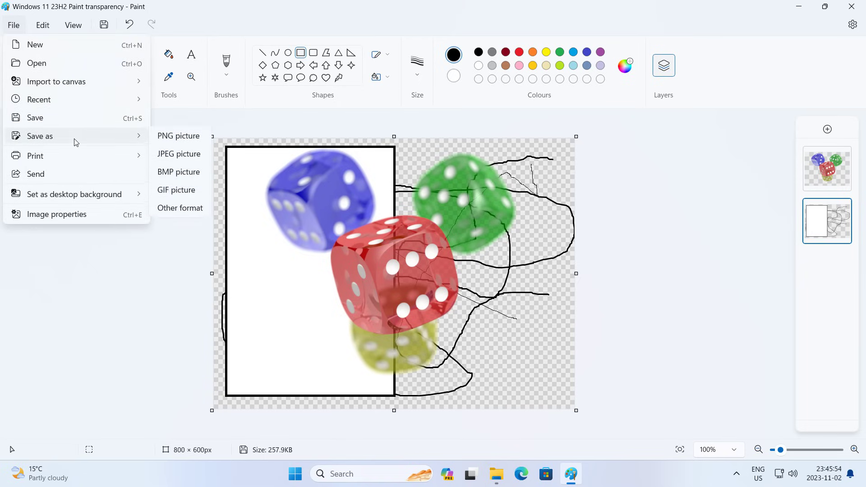
pyautogui.click(179, 172)
pyautogui.click(444, 333)
pyautogui.click(395, 281)
pyautogui.doubleClick(611, 193)
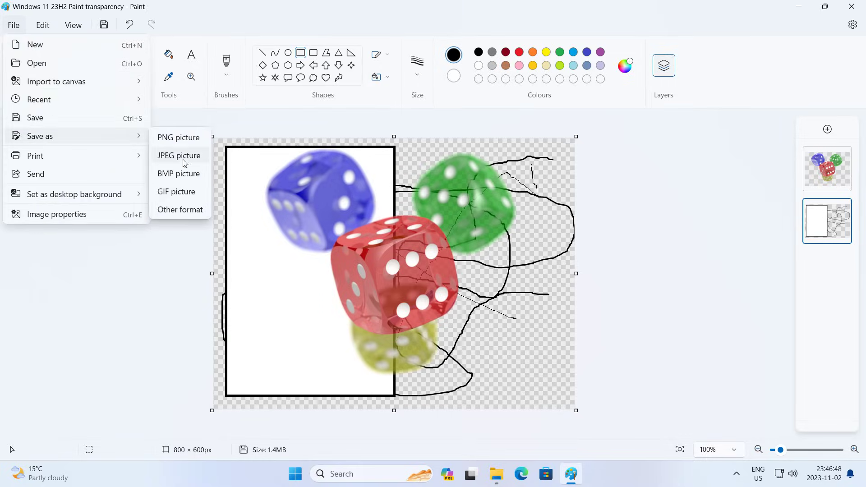
# Step: Save the dice drawing as a flattened GIF, then open the cat photo Bridget 2023-10-09.JPG
pyautogui.click(176, 192)
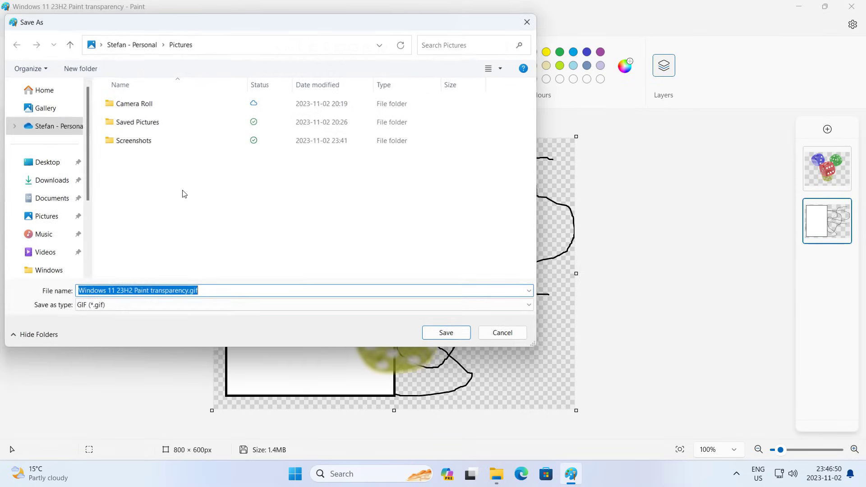
pyautogui.click(444, 333)
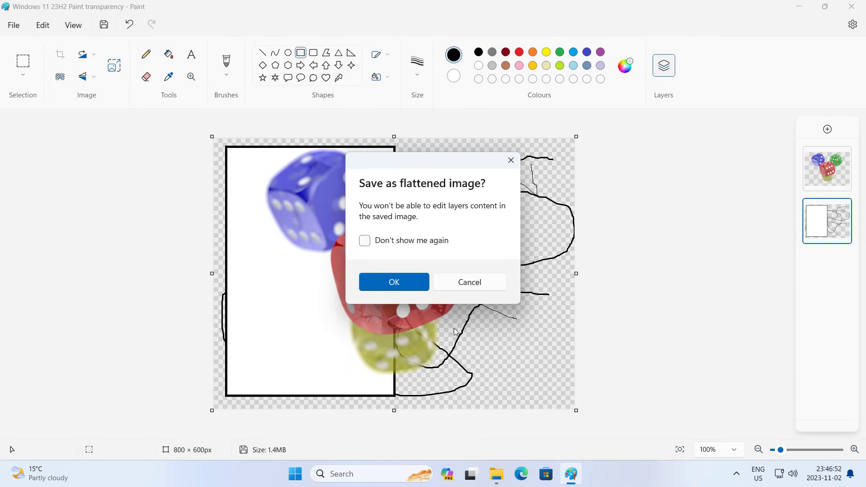
pyautogui.click(394, 282)
pyautogui.doubleClick(666, 200)
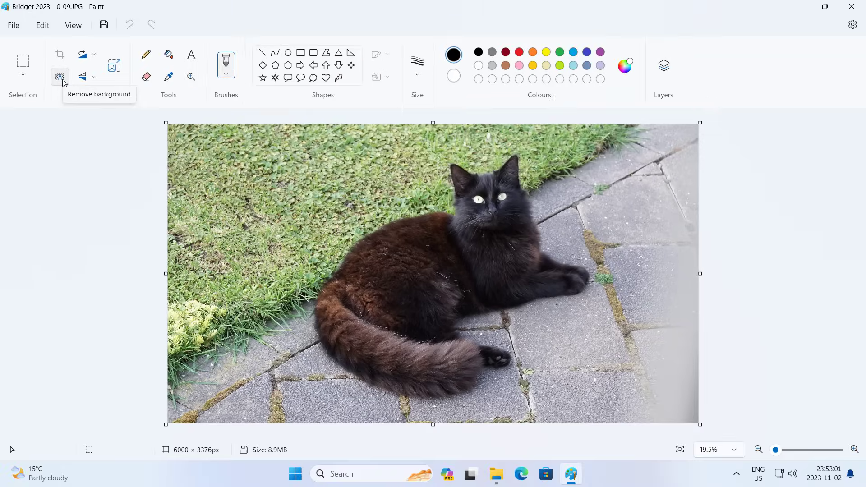
# Step: Remove the cat photo's background, check its edges at 100% zoom, fit to window, and open a second tab
pyautogui.click(121, 154)
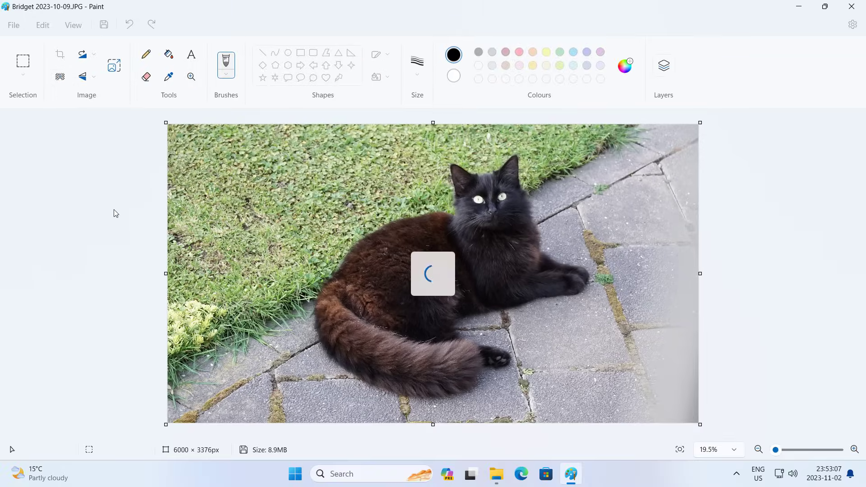
pyautogui.click(738, 451)
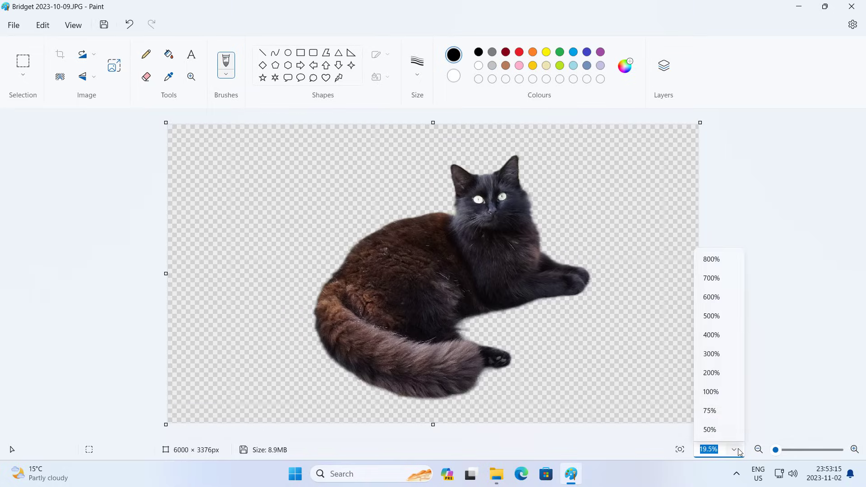
pyautogui.click(718, 393)
pyautogui.moveTo(474, 437)
pyautogui.mouseDown()
pyautogui.moveTo(549, 440)
pyautogui.moveTo(433, 437)
pyautogui.mouseUp()
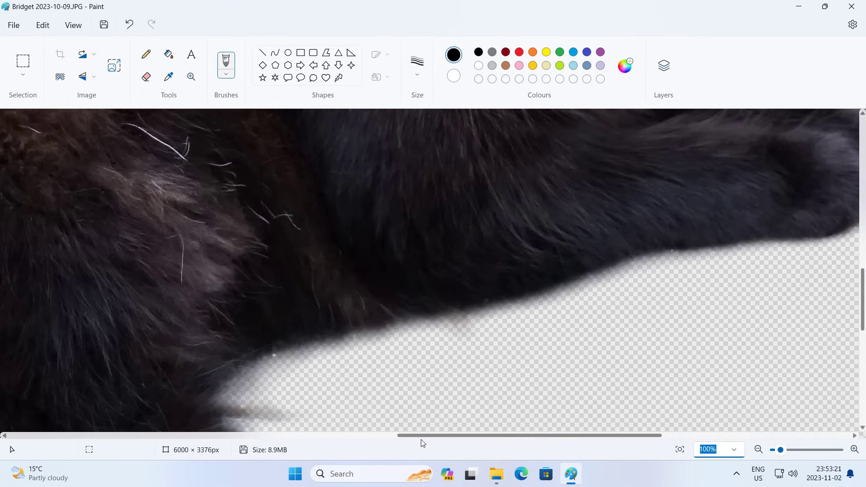
pyautogui.moveTo(862, 301)
pyautogui.mouseDown()
pyautogui.moveTo(862, 196)
pyautogui.moveTo(862, 230)
pyautogui.mouseUp()
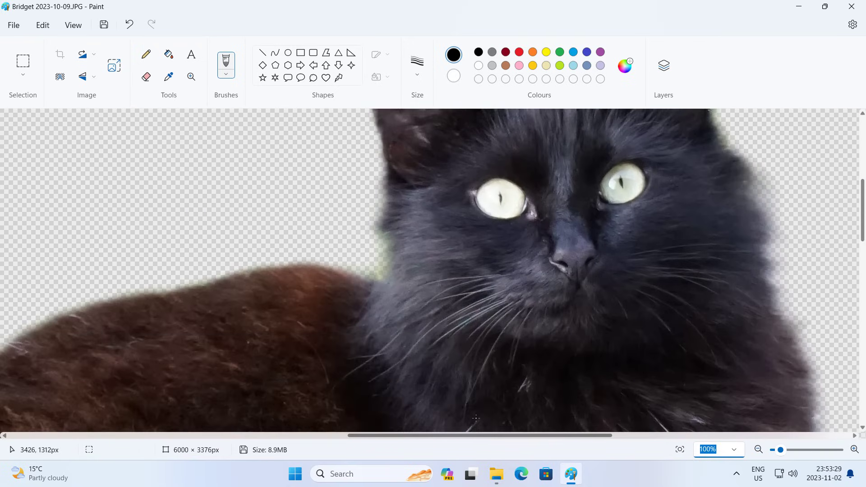
pyautogui.moveTo(474, 437); pyautogui.dragTo(367, 437)
pyautogui.moveTo(862, 230); pyautogui.dragTo(862, 298)
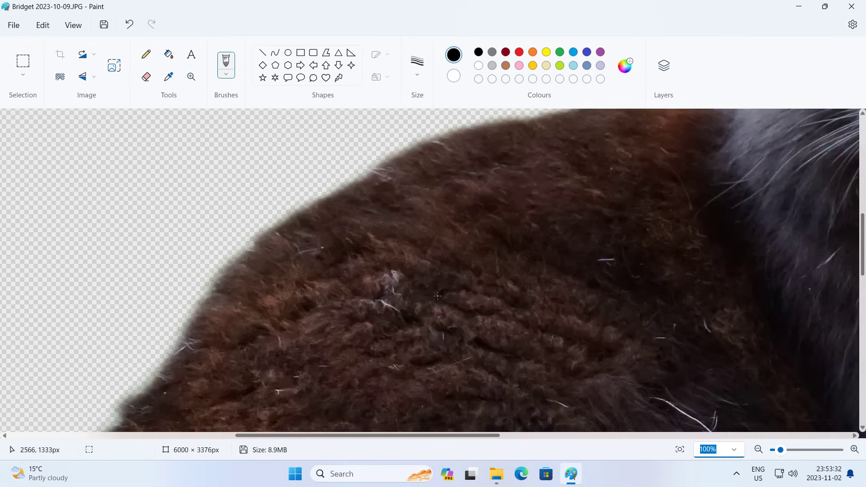
pyautogui.scroll(-5, 437, 298)
pyautogui.scroll(-5, 438, 298)
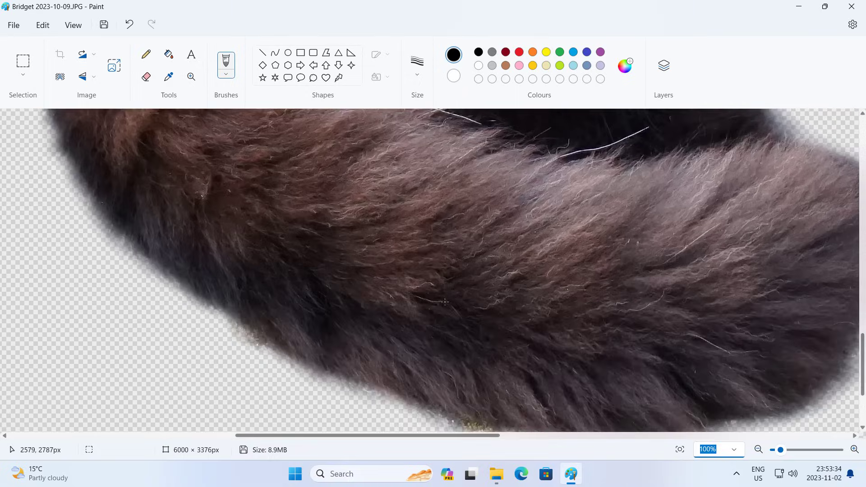
pyautogui.moveTo(486, 437); pyautogui.dragTo(602, 437)
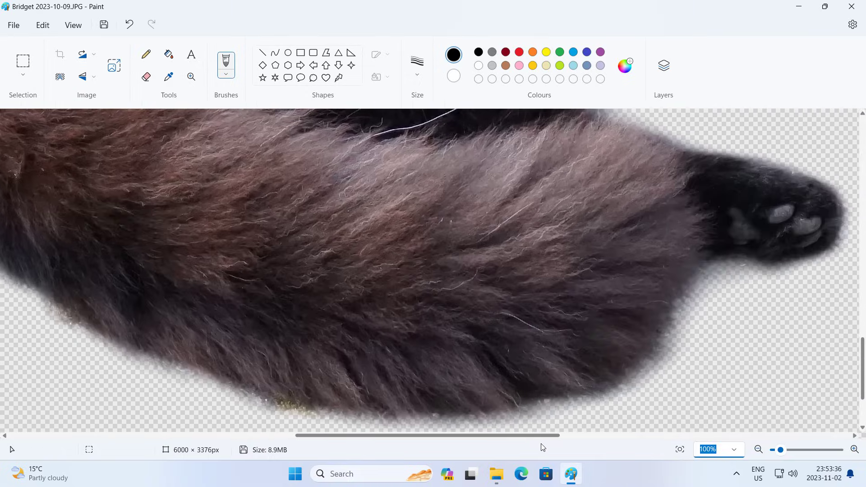
pyautogui.scroll(5, 669, 272)
pyautogui.scroll(5, 669, 269)
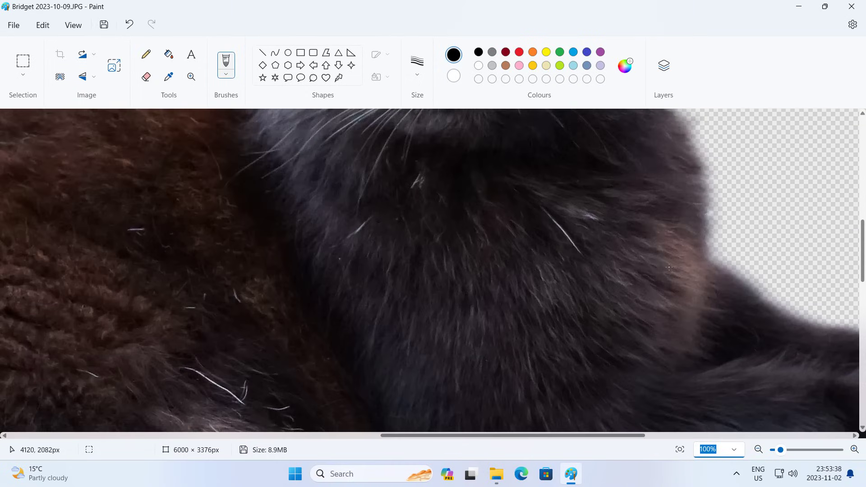
pyautogui.scroll(5, 669, 269)
pyautogui.click(680, 450)
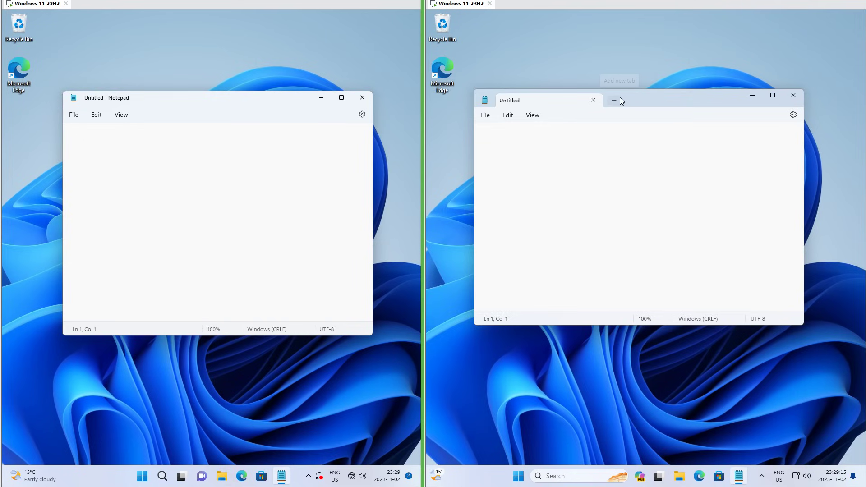
pyautogui.click(614, 100)
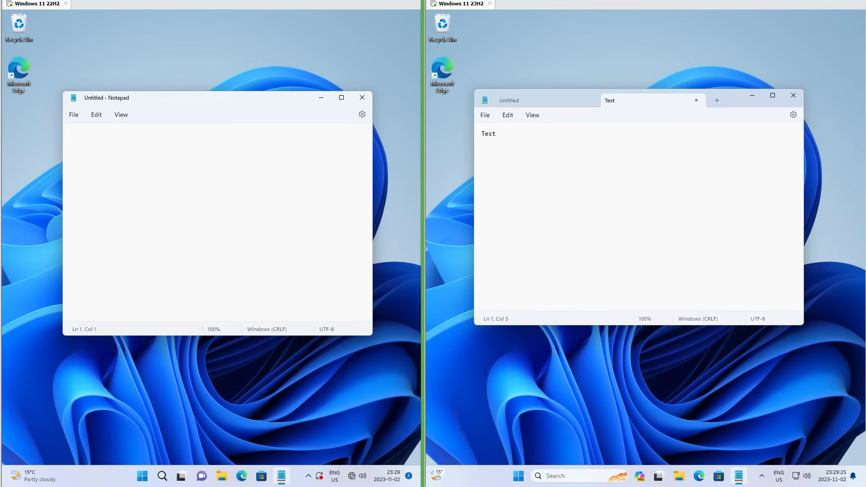
# Step: Compare the Untitled and Test tabs, then open Settings in both Notepads and expand the startup options
pyautogui.click(513, 101)
pyautogui.click(625, 101)
pyautogui.click(514, 101)
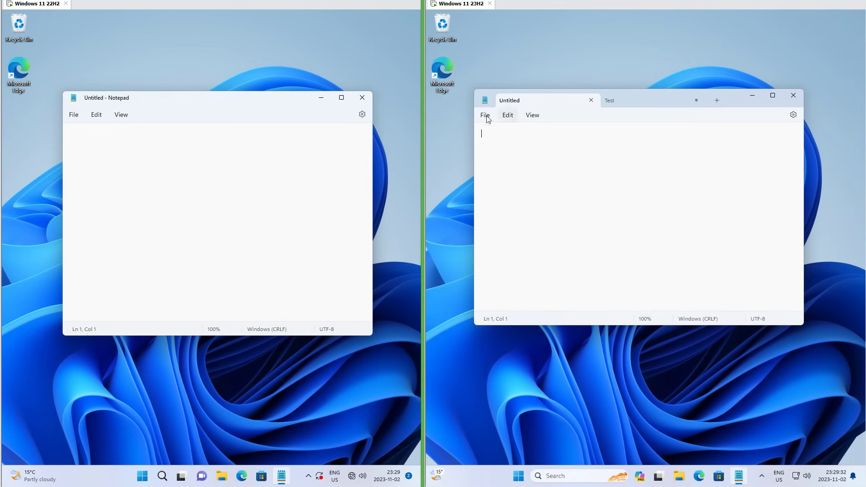
pyautogui.click(362, 114)
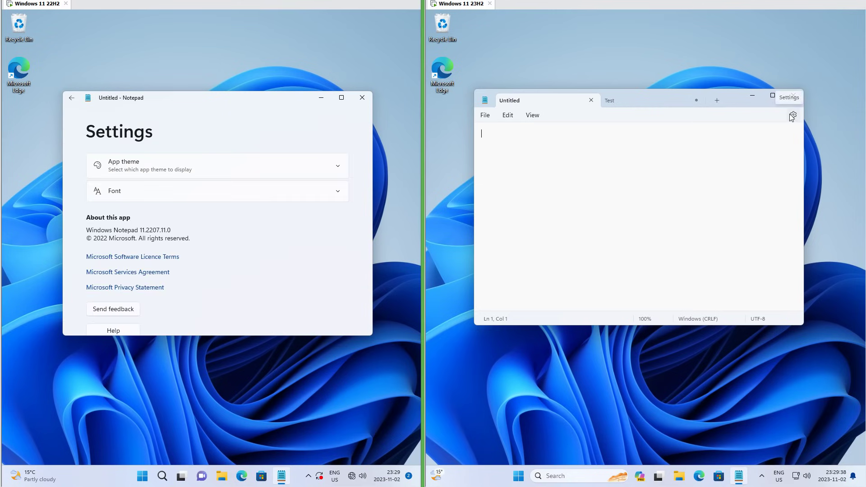
pyautogui.click(793, 114)
pyautogui.scroll(-1, 777, 247)
pyautogui.click(769, 243)
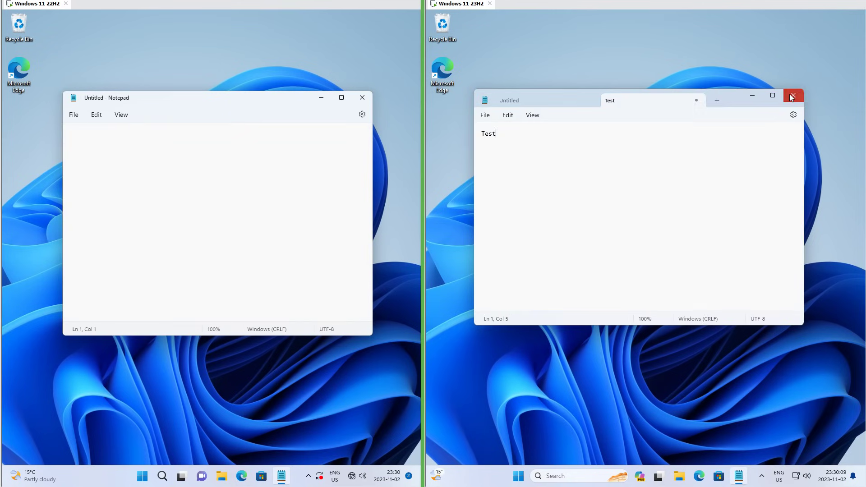
# Step: Close the Notepad windows and relaunch Notepad from the Start menu
pyautogui.click(791, 96)
pyautogui.press('super')
pyautogui.click(720, 276)
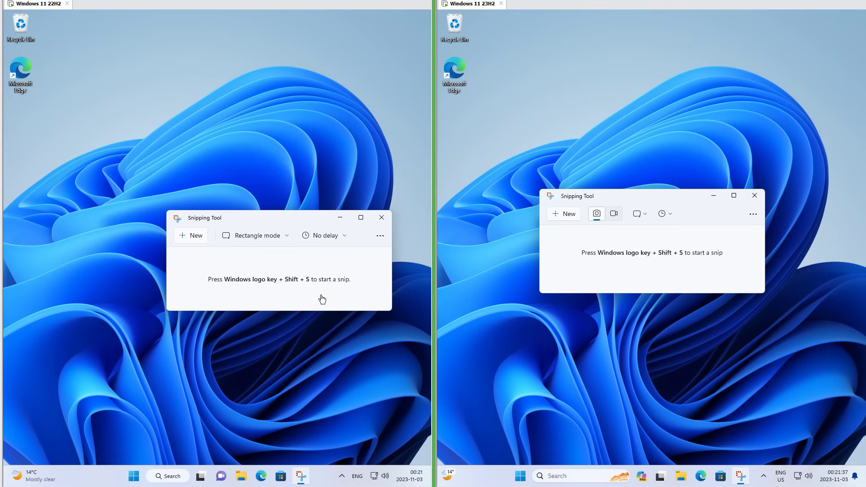
# Step: Snip the YouTube video caption and copy all of its detected text
pyautogui.click(615, 215)
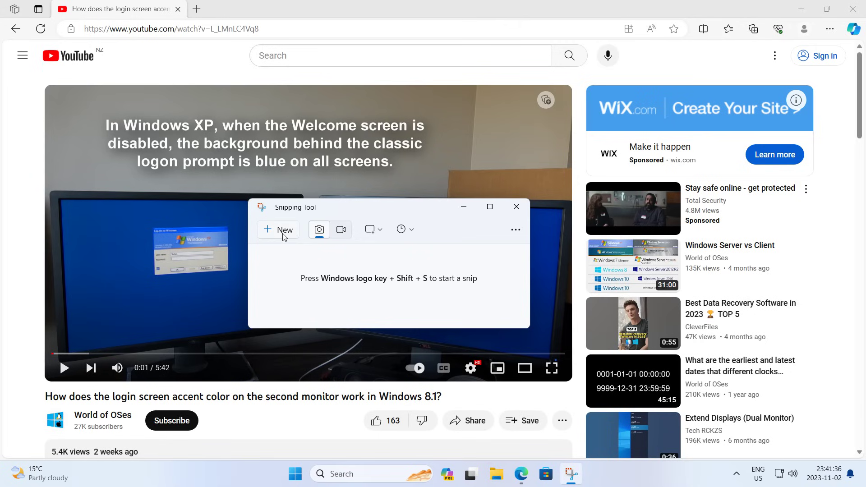
pyautogui.click(284, 231)
pyautogui.moveTo(95, 111); pyautogui.dragTo(427, 173)
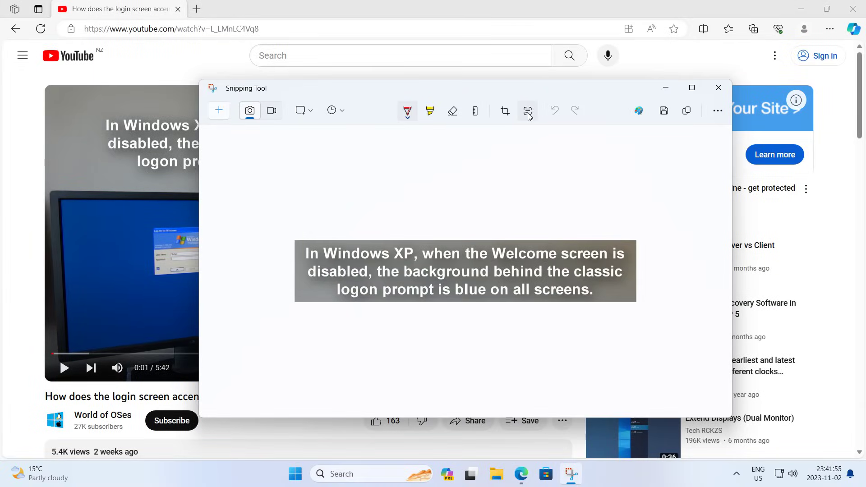
pyautogui.click(528, 111)
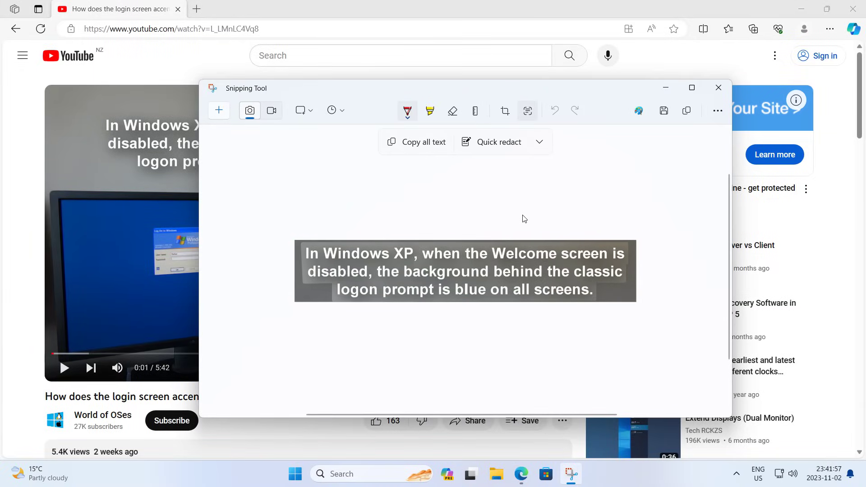
pyautogui.moveTo(324, 253); pyautogui.dragTo(574, 292)
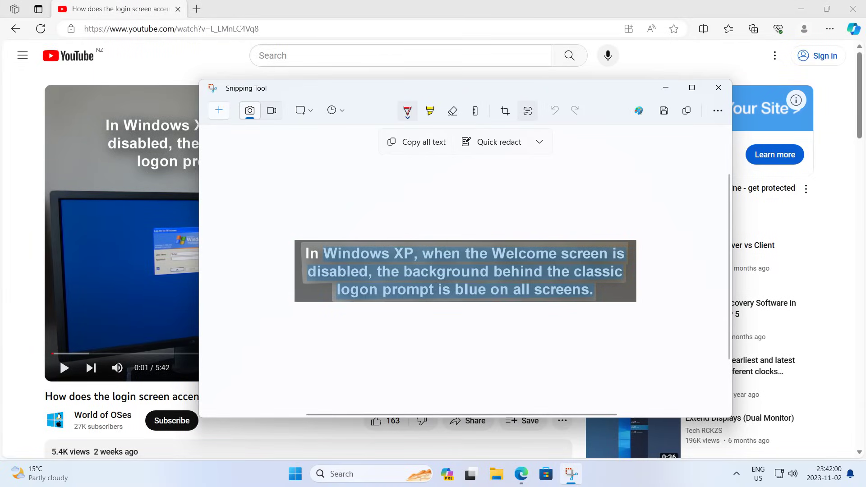
pyautogui.click(424, 170)
# Step: Paste the copied caption text into a new Notepad document
pyautogui.press('super')
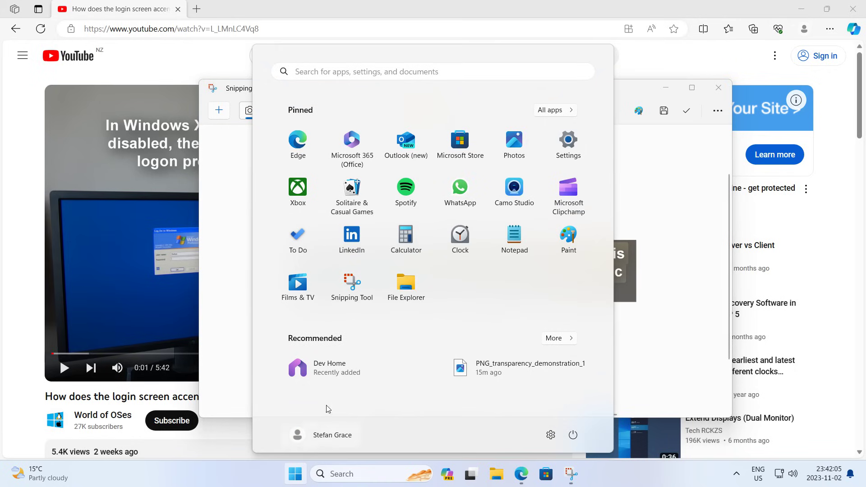
pyautogui.click(512, 241)
pyautogui.rightClick(342, 170)
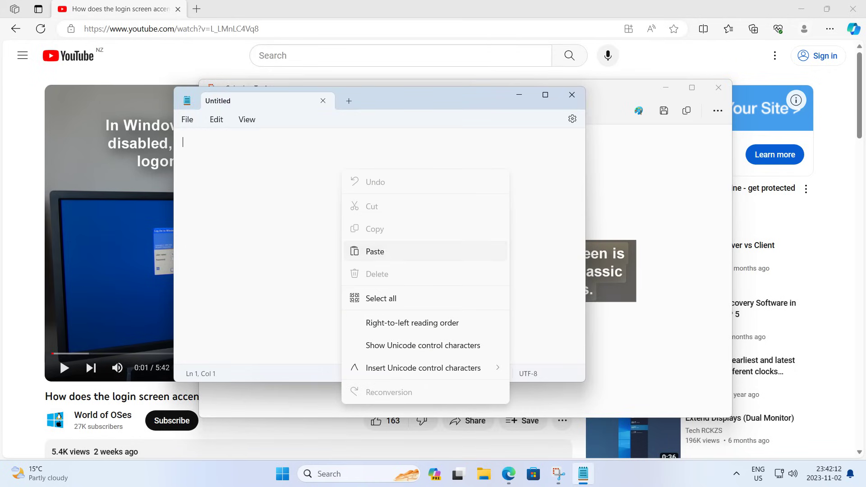
pyautogui.click(375, 251)
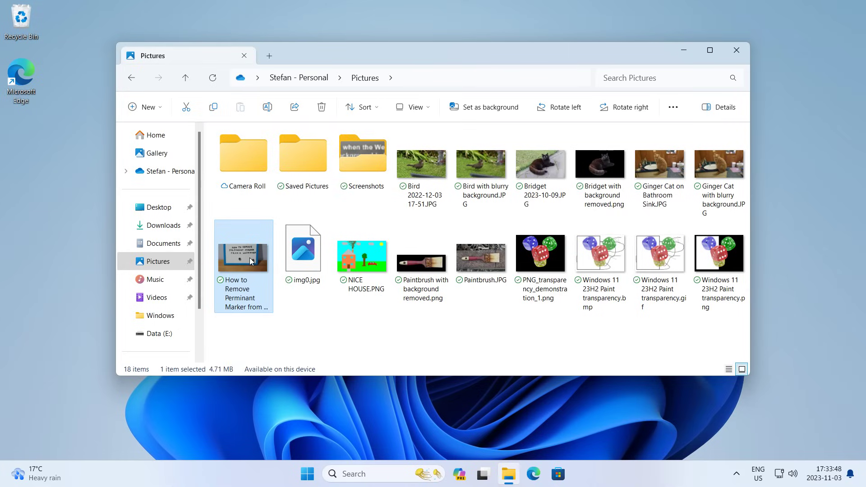
# Step: Open the whiteboard image in Snipping Tool and detect its handwritten text
pyautogui.rightClick(251, 261)
pyautogui.moveTo(291, 138)
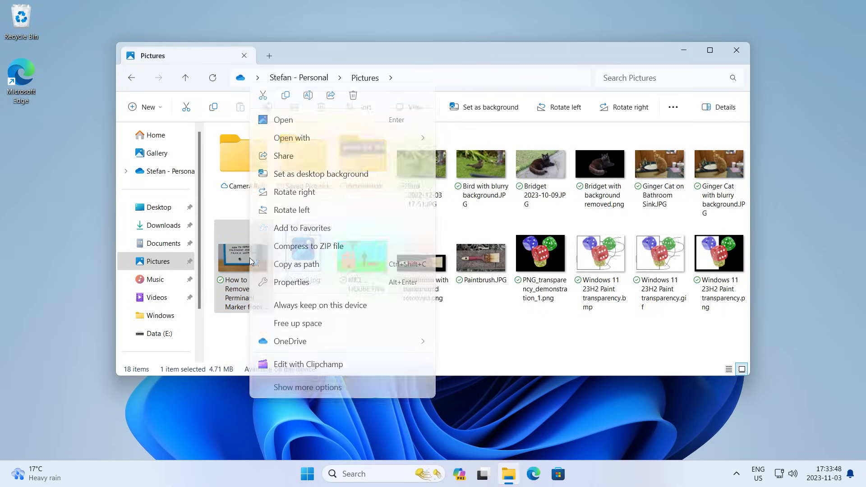
pyautogui.click(479, 175)
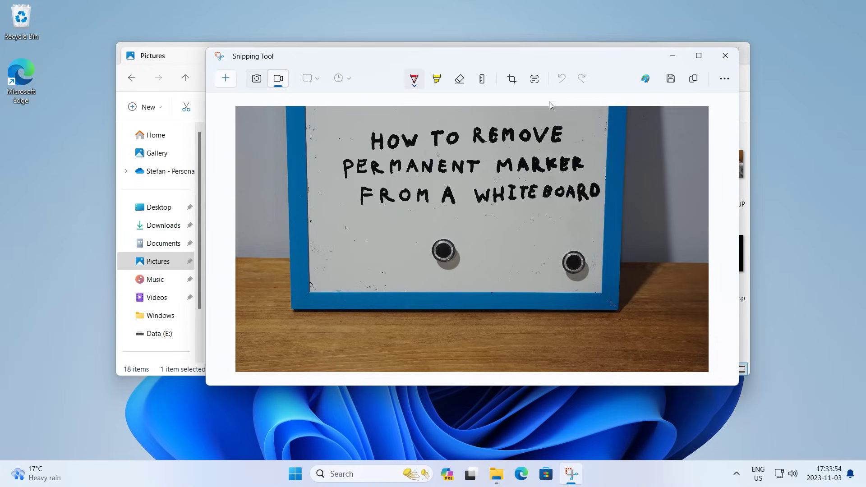
pyautogui.click(535, 79)
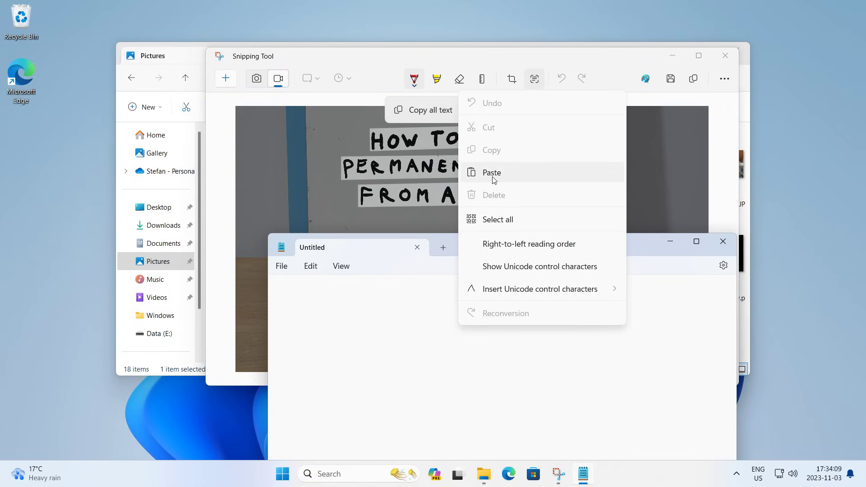
# Step: Paste the extracted title into Notepad and zoom in twice for readability
pyautogui.click(478, 172)
pyautogui.hotkey('ctrl', '+')
pyautogui.hotkey('ctrl', '+')
pyautogui.hotkey('ctrl', '+')
pyautogui.hotkey('ctrl', '+')
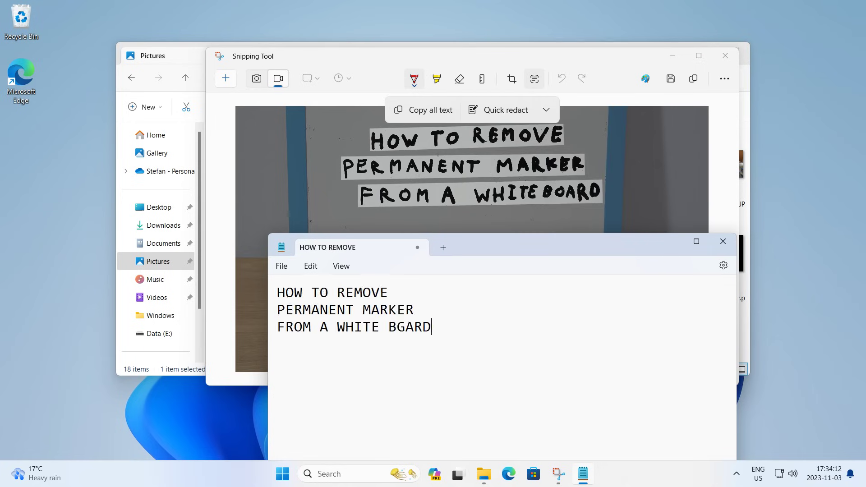
pyautogui.hotkey('ctrl', '+')
pyautogui.hotkey('ctrl', '+')
pyautogui.hotkey('ctrl', '+')
pyautogui.hotkey('ctrl', '+')
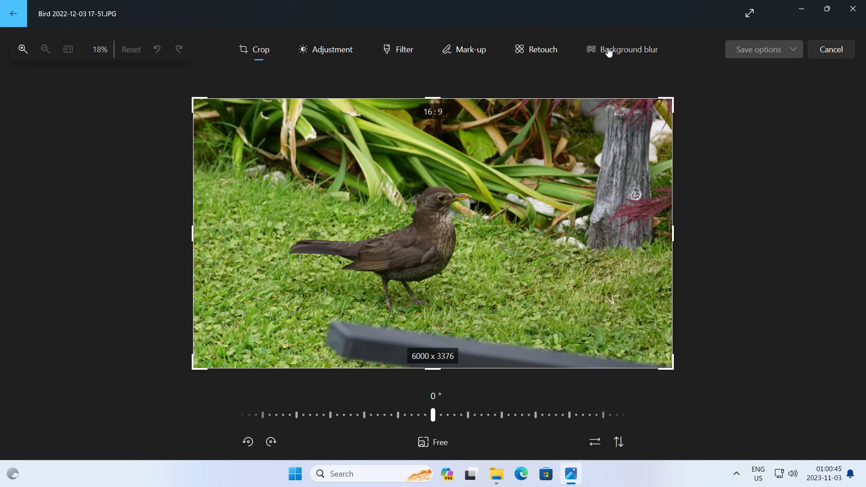
# Step: Blur the bird photo's background at maximum intensity and inspect the result at actual size
pyautogui.click(616, 50)
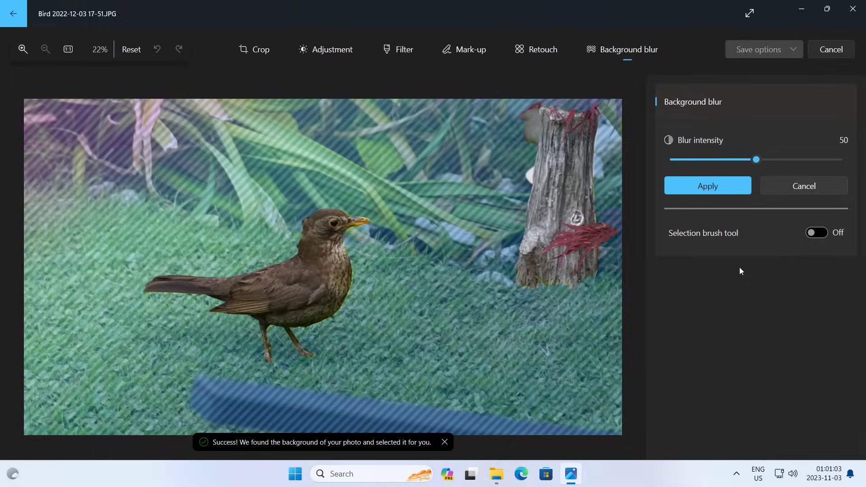
pyautogui.moveTo(756, 159); pyautogui.dragTo(847, 161)
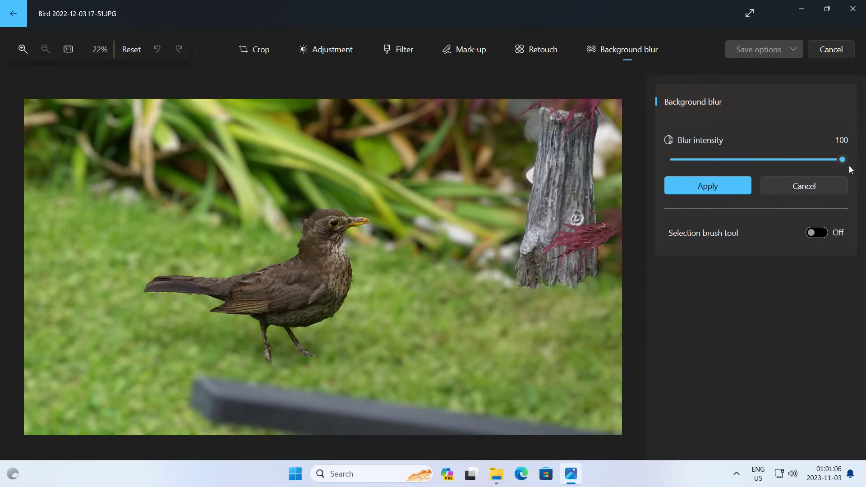
pyautogui.click(692, 189)
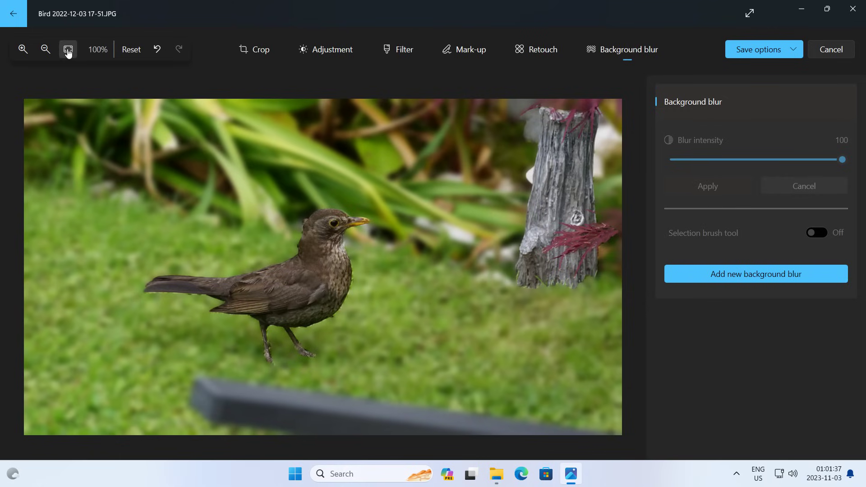
pyautogui.click(68, 52)
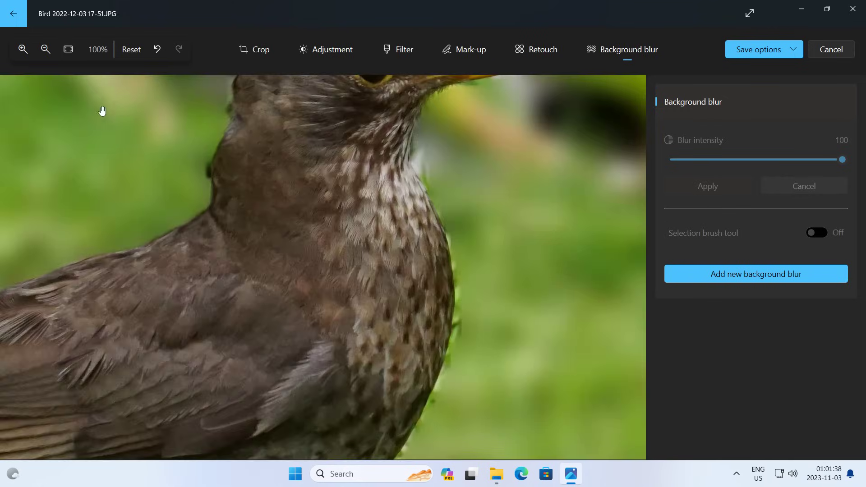
pyautogui.moveTo(209, 253); pyautogui.dragTo(364, 197)
pyautogui.scroll(-3, 462, 157)
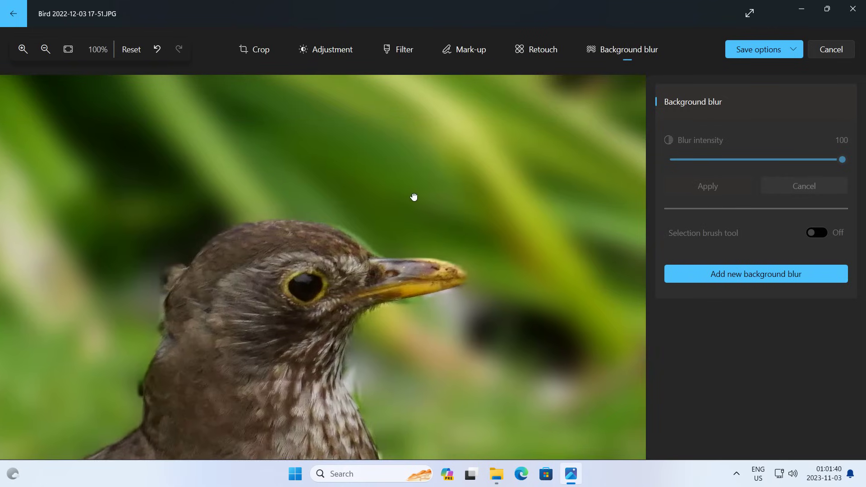
# Step: Brush the tree trunk into the blurred area, apply, and check the bird's head at actual size
pyautogui.moveTo(433, 237)
pyautogui.mouseDown()
pyautogui.moveTo(112, 269)
pyautogui.moveTo(343, 198)
pyautogui.mouseUp()
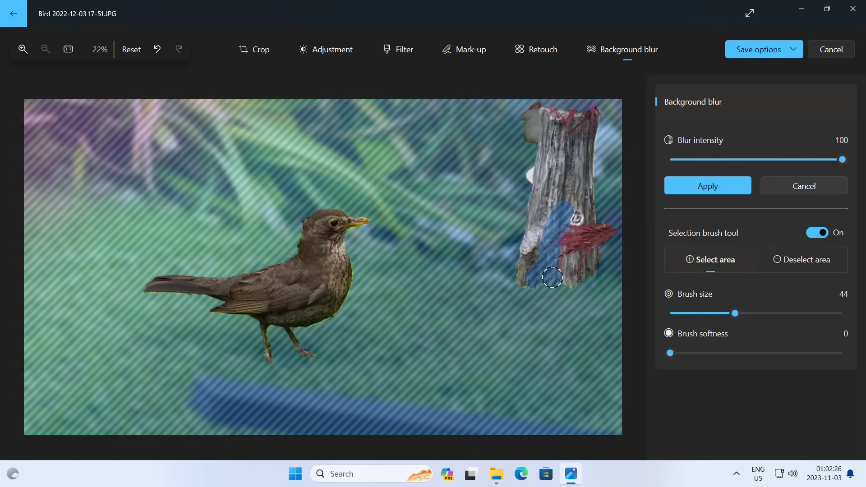
pyautogui.moveTo(551, 276); pyautogui.dragTo(576, 106)
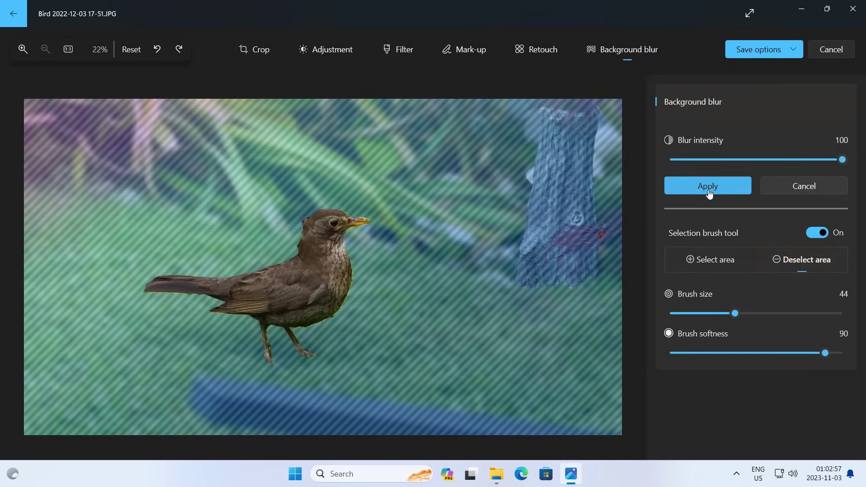
pyautogui.click(708, 185)
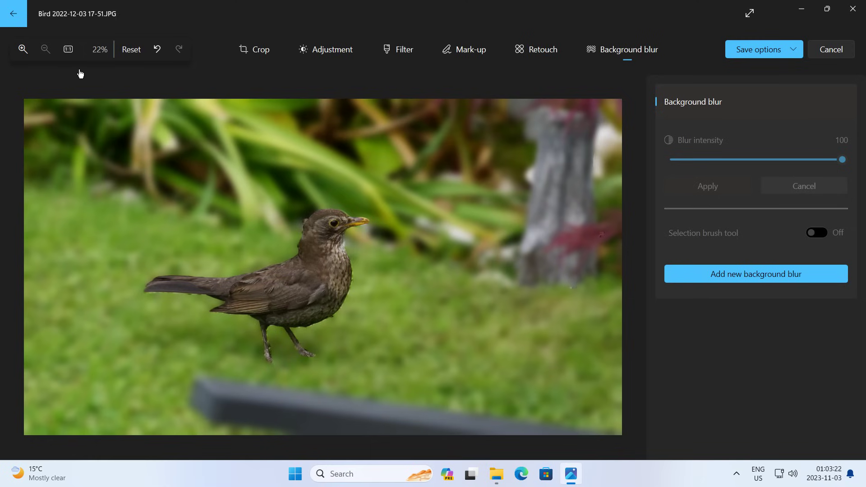
pyautogui.click(68, 49)
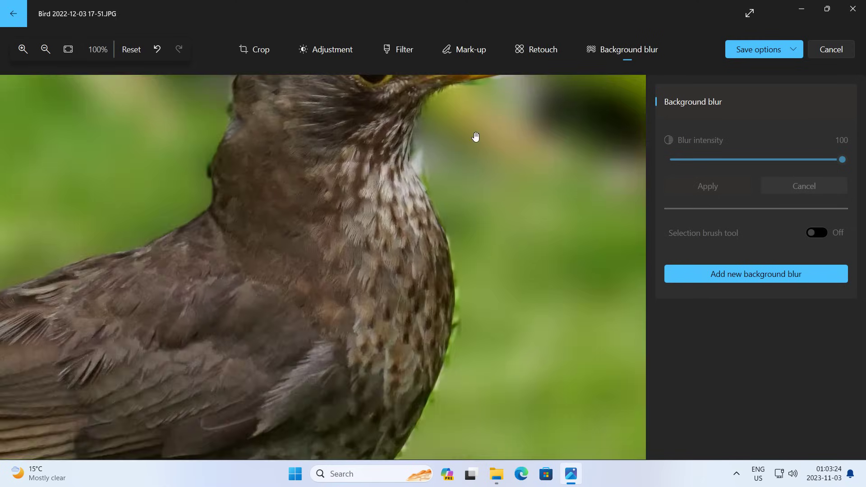
pyautogui.moveTo(473, 137); pyautogui.dragTo(374, 197)
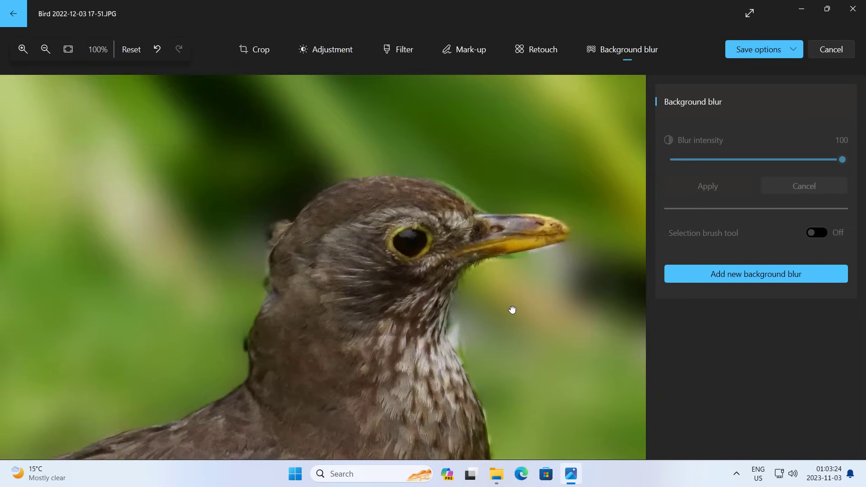
pyautogui.scroll(-3, 374, 196)
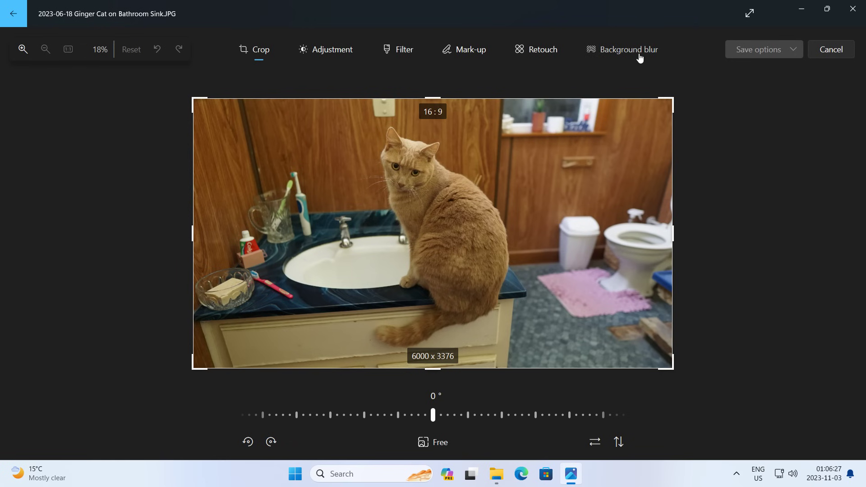
# Step: Apply maximum background blur to the ginger cat photo and inspect the cat at actual size
pyautogui.click(627, 50)
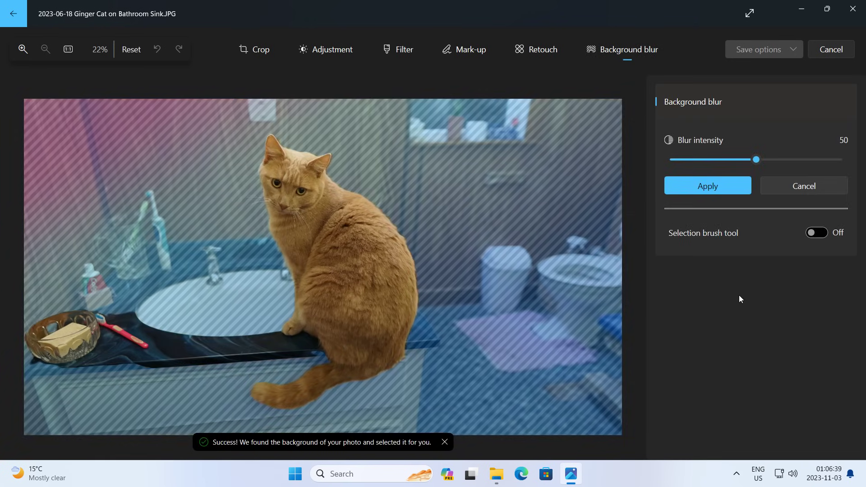
pyautogui.moveTo(756, 159); pyautogui.dragTo(769, 160)
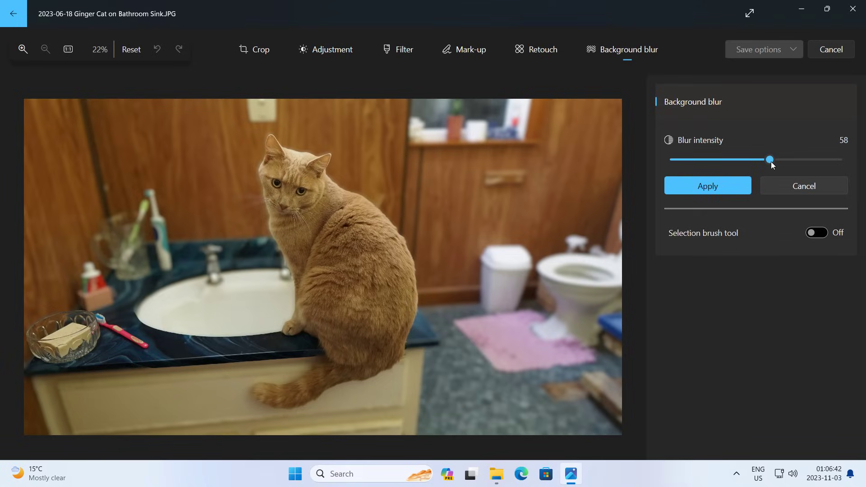
pyautogui.click(837, 160)
pyautogui.click(707, 186)
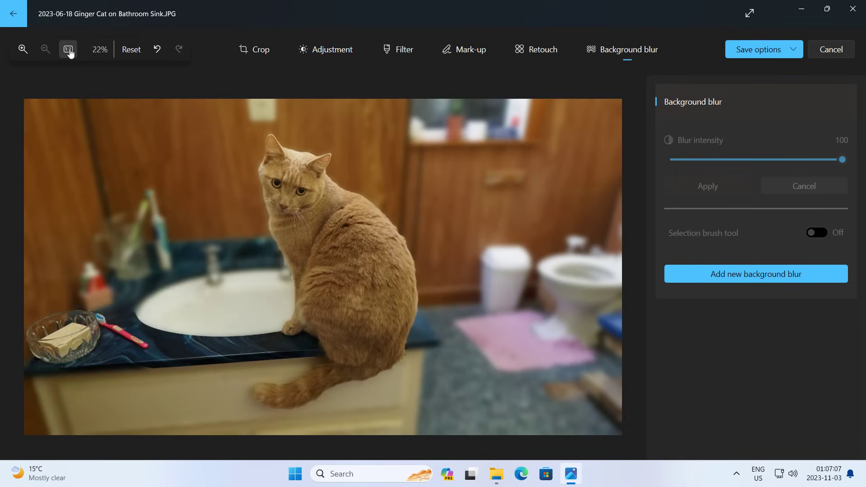
pyautogui.click(68, 51)
pyautogui.moveTo(115, 155); pyautogui.dragTo(297, 239)
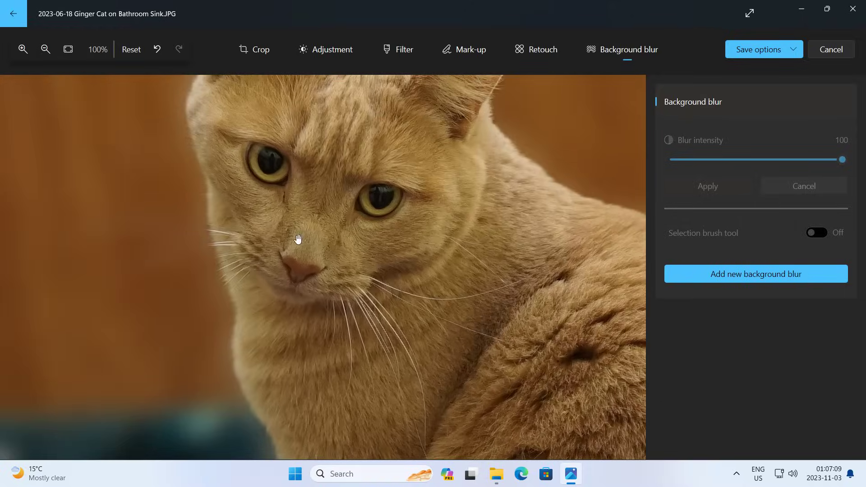
pyautogui.scroll(-5, 406, 170)
pyautogui.scroll(3, 474, 128)
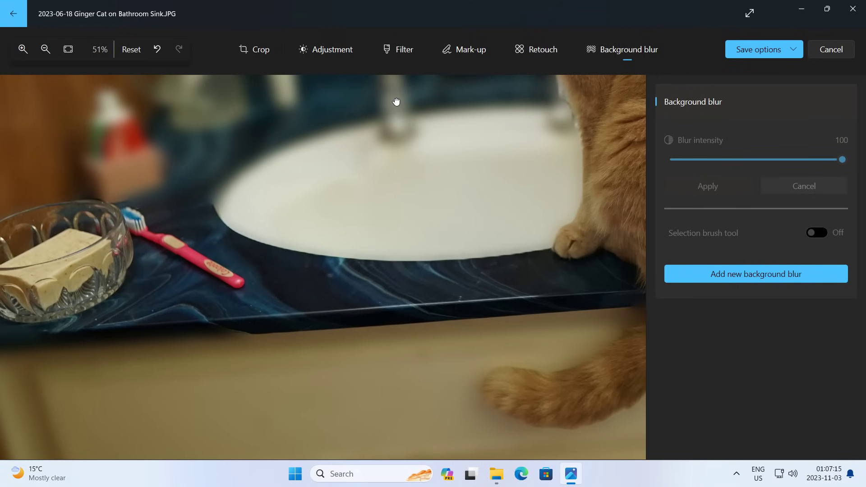
pyautogui.moveTo(464, 94)
pyautogui.mouseDown()
pyautogui.moveTo(358, 235)
pyautogui.moveTo(444, 181)
pyautogui.mouseUp()
pyautogui.moveTo(476, 175); pyautogui.dragTo(292, 325)
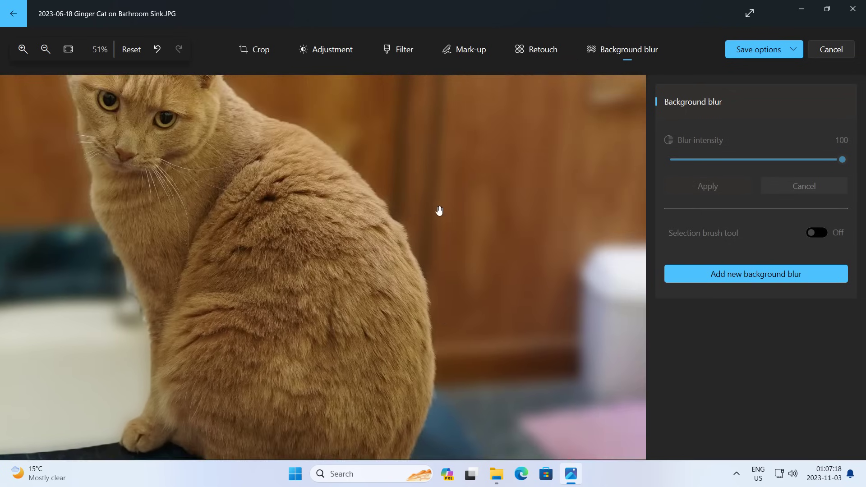
pyautogui.scroll(-5, 292, 325)
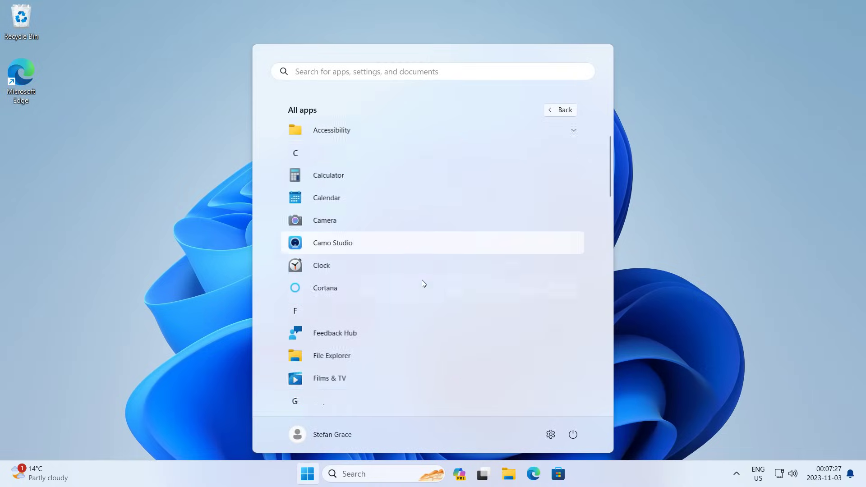
pyautogui.scroll(-5, 397, 231)
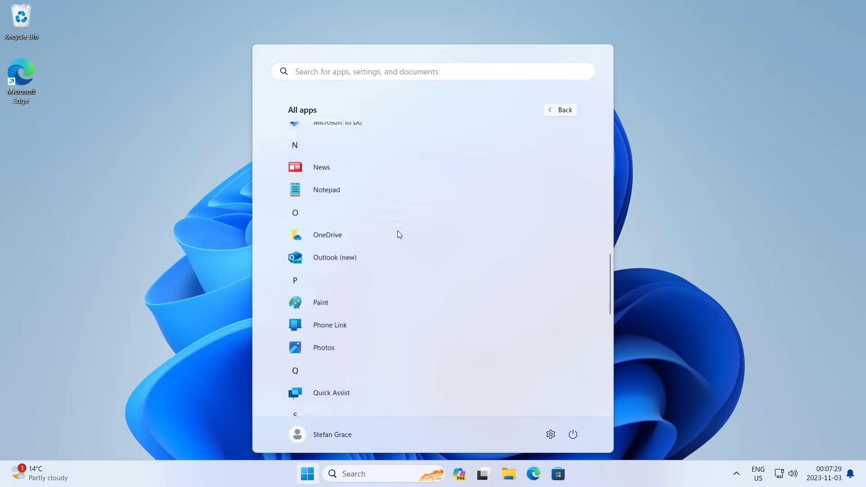
# Step: Read the Happy 9th Anniversary email in Outlook (new)
pyautogui.click(342, 220)
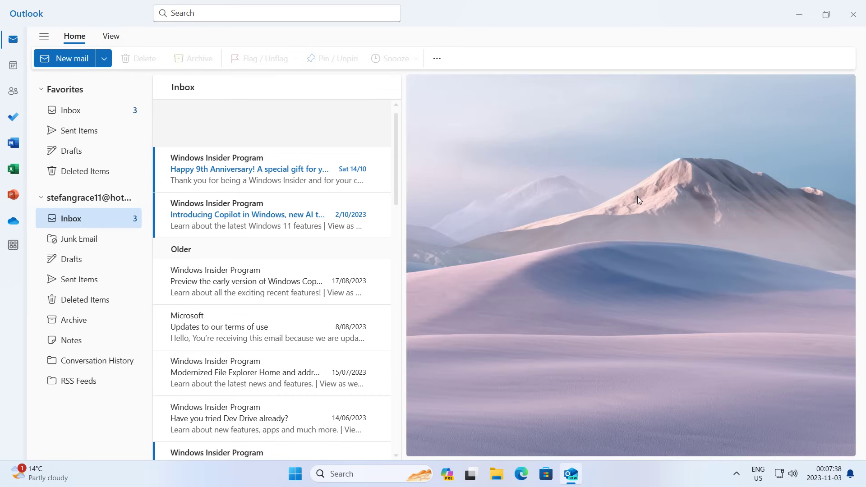
pyautogui.click(75, 36)
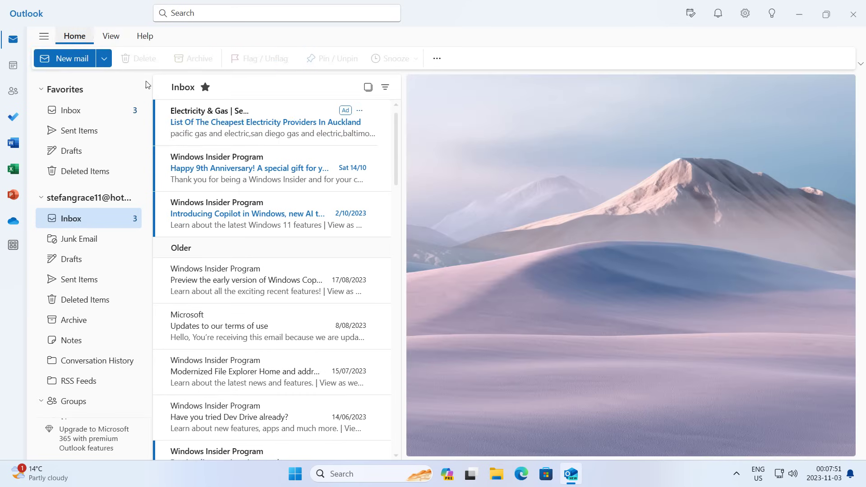
pyautogui.click(266, 179)
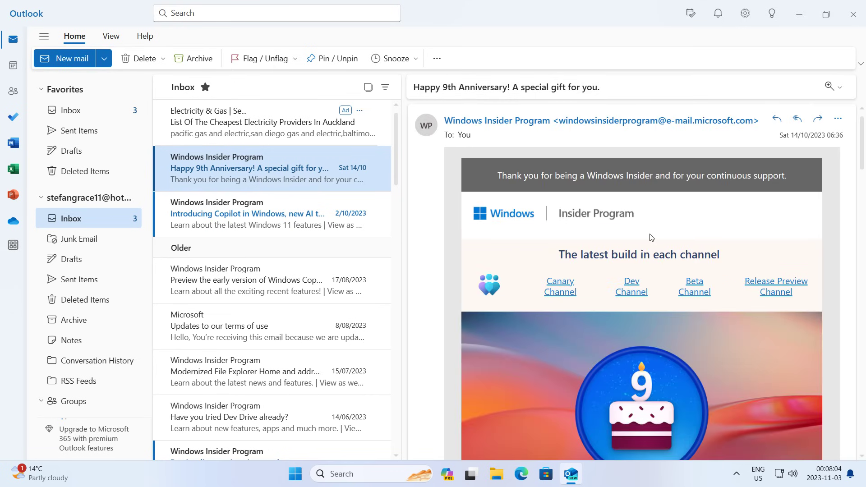
pyautogui.scroll(-5, 649, 238)
pyautogui.scroll(-5, 650, 237)
pyautogui.scroll(-5, 650, 237)
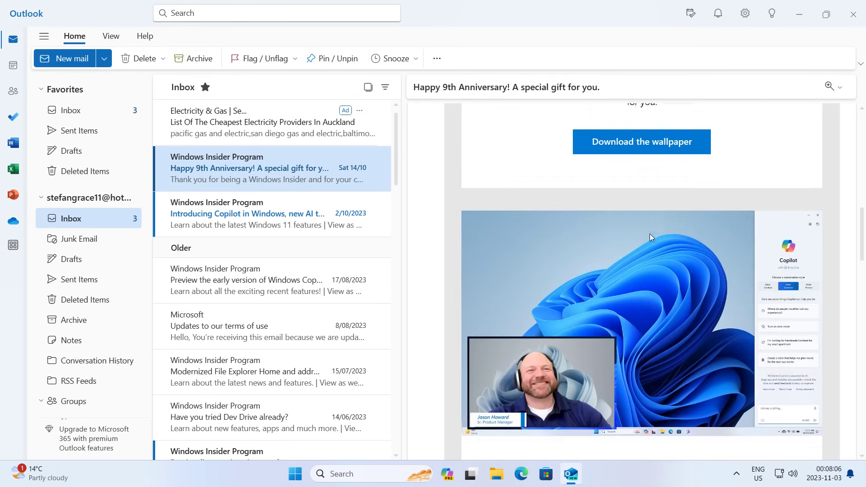
pyautogui.scroll(-5, 649, 237)
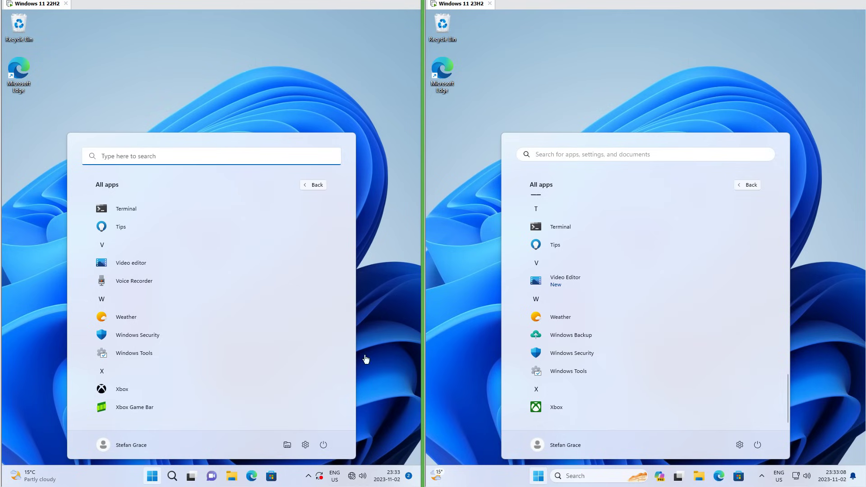
# Step: In Windows Backup, review the Folders, Apps and Settings backup details
pyautogui.click(570, 339)
pyautogui.click(746, 232)
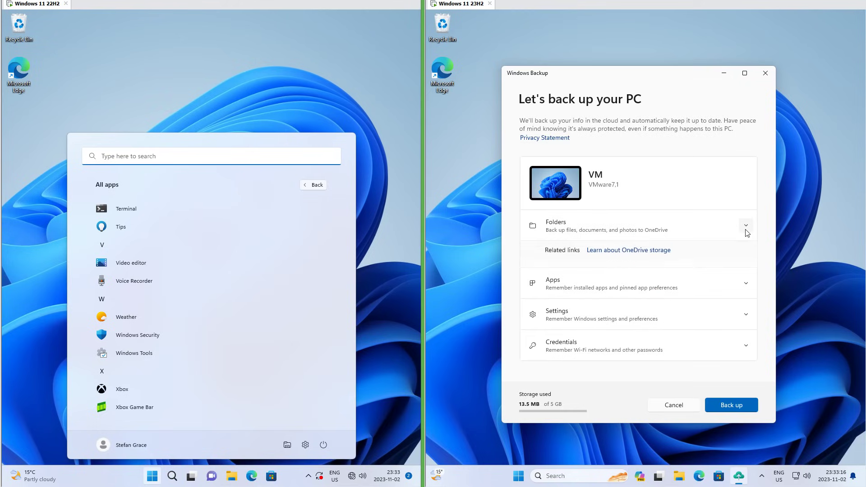
pyautogui.click(747, 273)
pyautogui.click(745, 336)
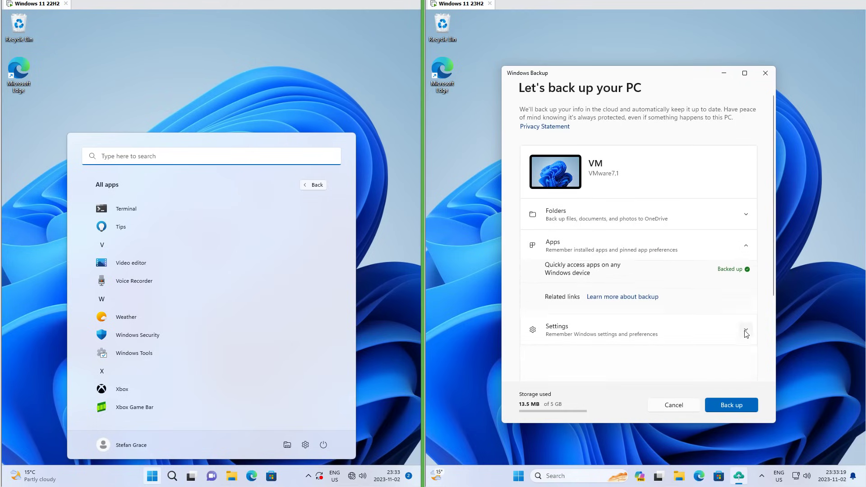
# Step: Expand the Credentials backup details in Windows Backup
pyautogui.click(747, 369)
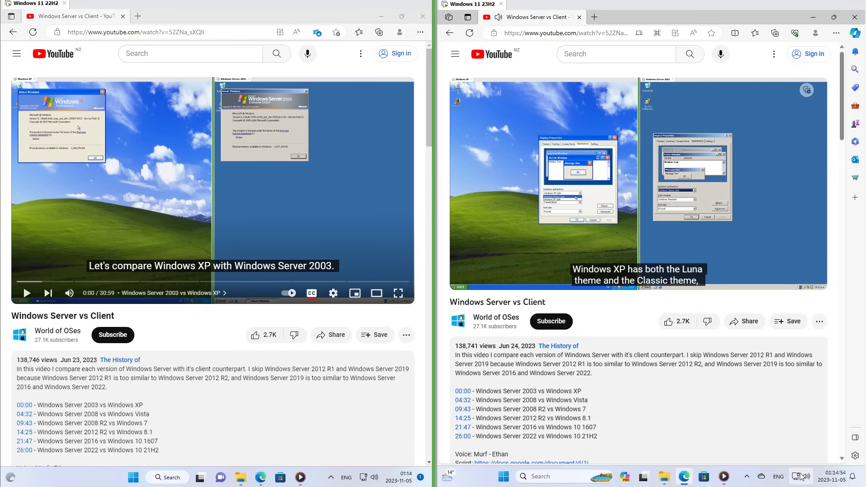